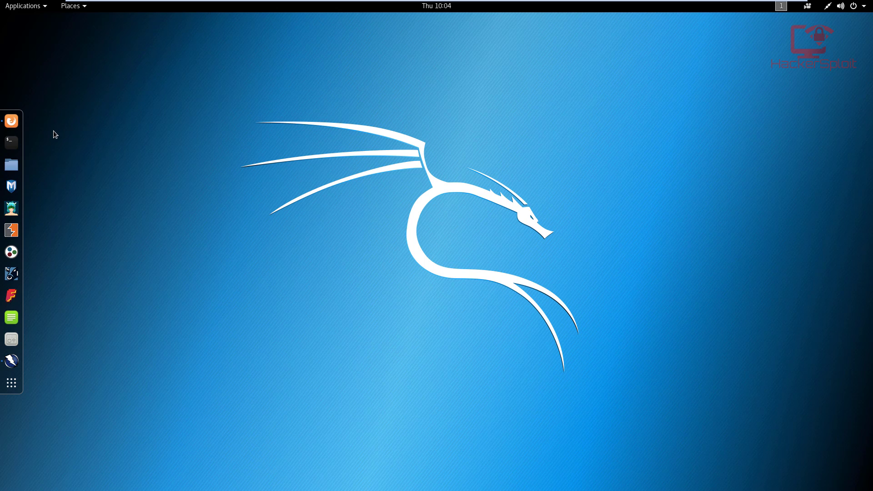
Open Firefox and bring up its preferences.
{"action": "left_click", "coordinate": [17, 126]}
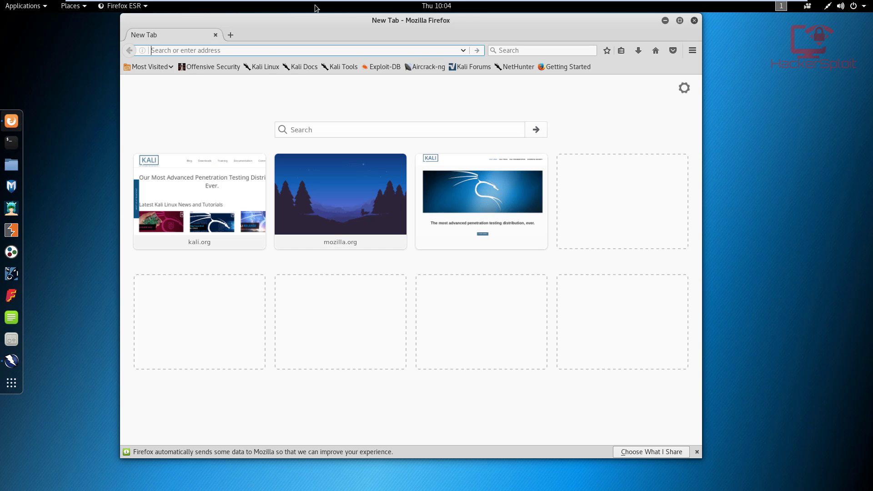
{"action": "left_click_drag", "start_coordinate": [345, 19], "coordinate": [324, 32]}
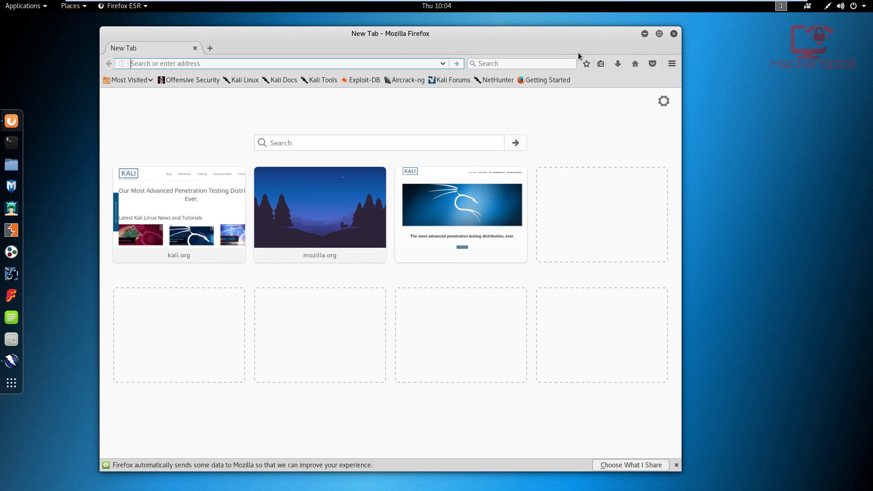
{"action": "left_click", "coordinate": [672, 64]}
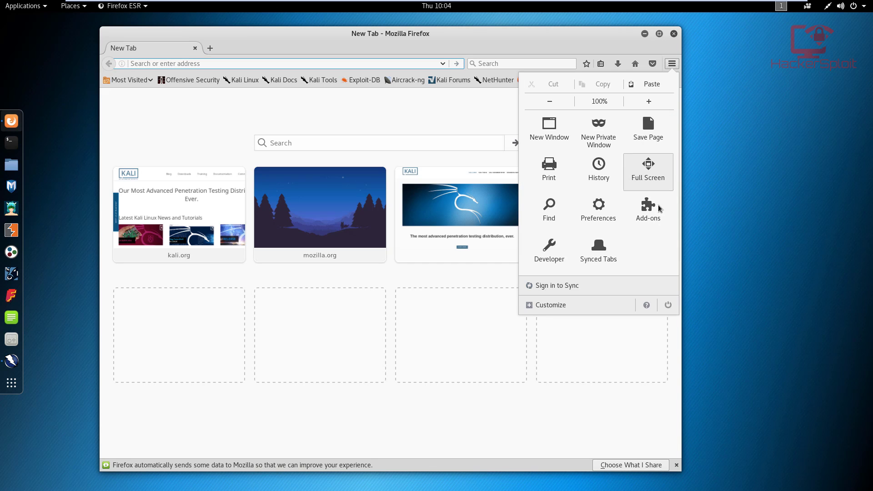
{"action": "left_click", "coordinate": [597, 212]}
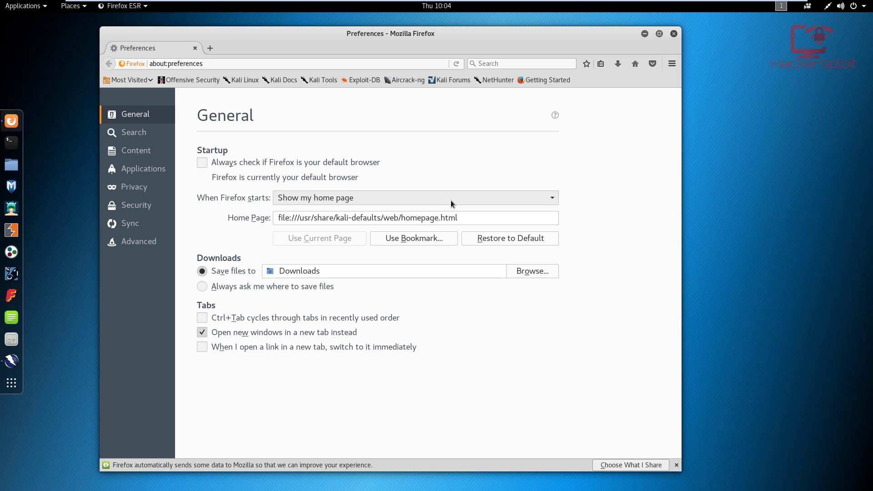
Switch the advanced network connection settings to manual proxy configuration.
{"action": "left_click", "coordinate": [145, 244]}
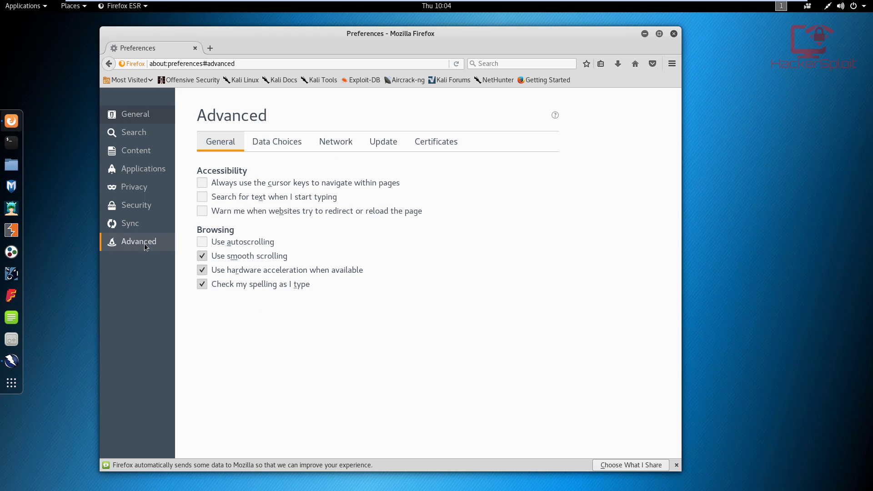
{"action": "left_click", "coordinate": [337, 143]}
{"action": "left_click_drag", "start_coordinate": [199, 169], "coordinate": [382, 184]}
{"action": "left_click", "coordinate": [341, 187]}
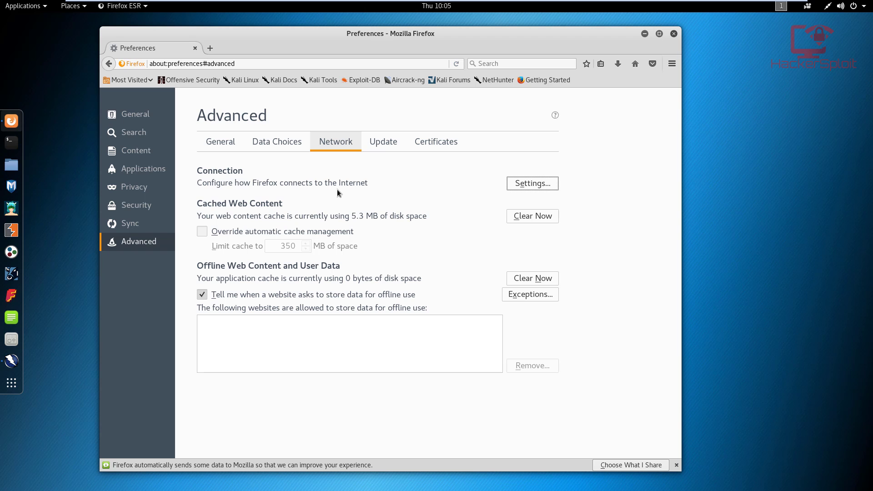
{"action": "left_click", "coordinate": [528, 184]}
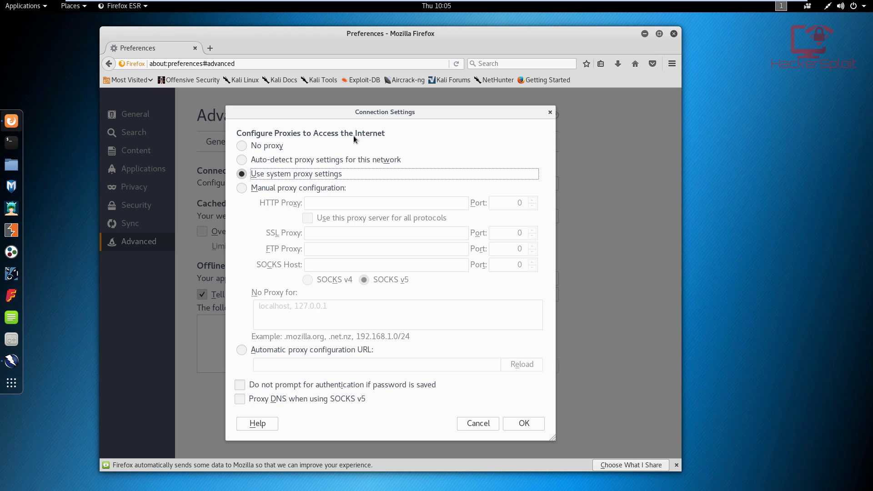
{"action": "left_click", "coordinate": [265, 189]}
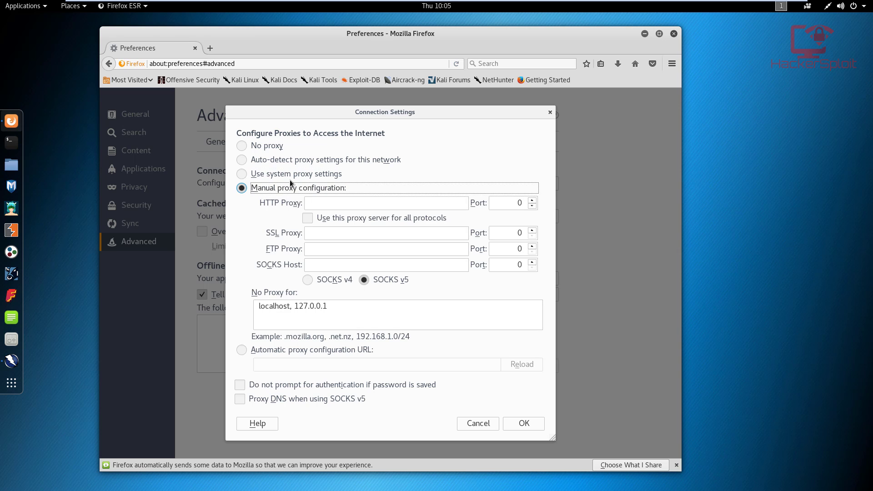
{"action": "left_click", "coordinate": [344, 205]}
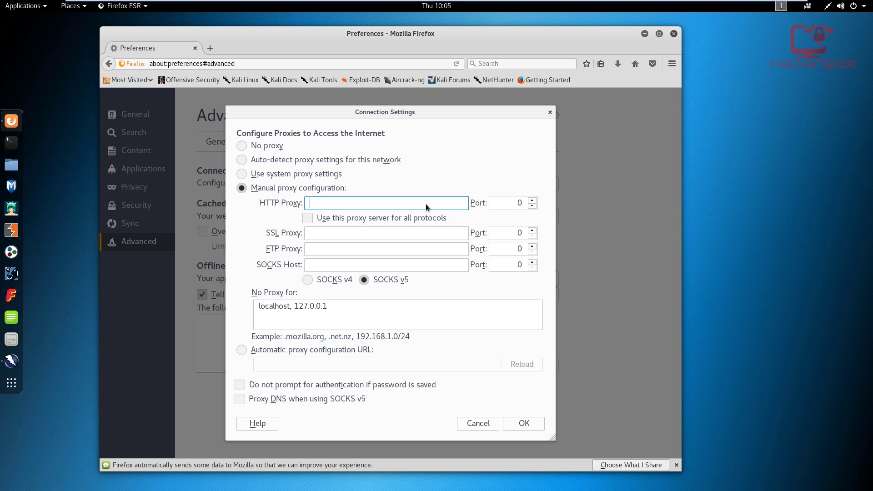
{"action": "type", "text": "localhost"}
{"action": "key", "text": "BackSpace"}
{"action": "key", "text": "BackSpace"}
{"action": "key", "text": "BackSpace"}
{"action": "key", "text": "BackSpace"}
{"action": "key", "text": "BackSpace"}
{"action": "key", "text": "BackSpace"}
{"action": "key", "text": "BackSpace"}
{"action": "key", "text": "BackSpace"}
{"action": "key", "text": "BackSpace"}
Set the HTTP proxy to 127.0.0.1 on port 8080 and apply the connection settings.
{"action": "type", "text": "127.0.0.1"}
{"action": "key", "text": "shift+Tab"}
{"action": "left_click", "coordinate": [519, 203]}
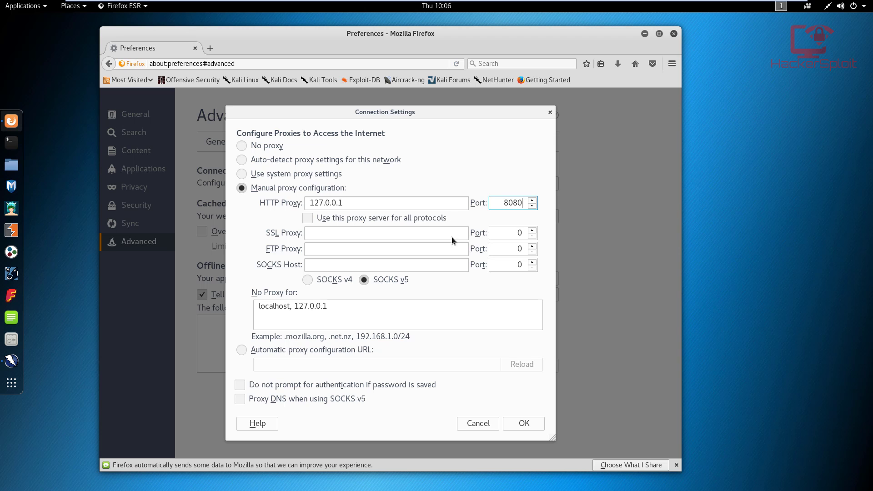
{"action": "left_click", "coordinate": [524, 426]}
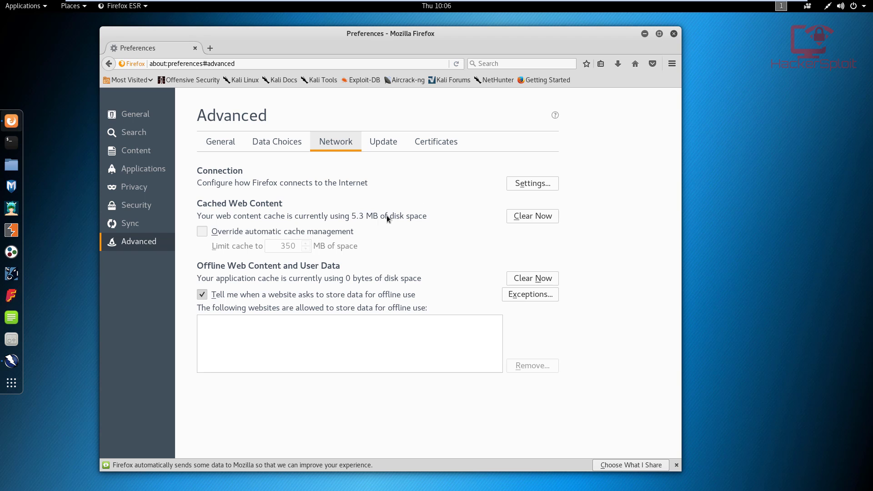
Change the network connection settings to No proxy, apply them and close the preferences.
{"action": "left_click", "coordinate": [538, 182]}
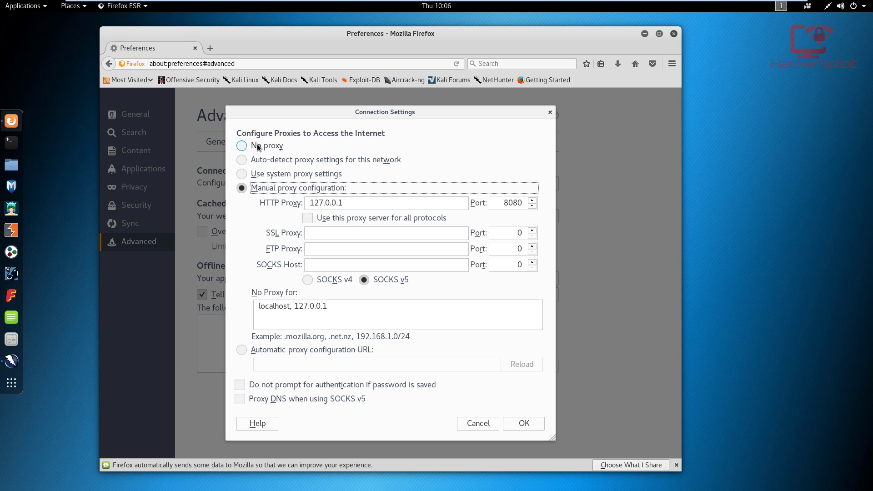
{"action": "left_click", "coordinate": [242, 145]}
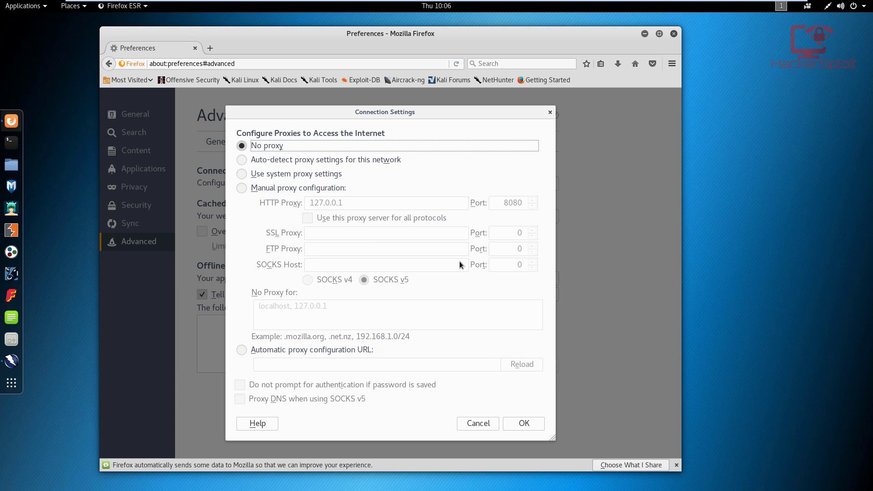
{"action": "left_click", "coordinate": [540, 426]}
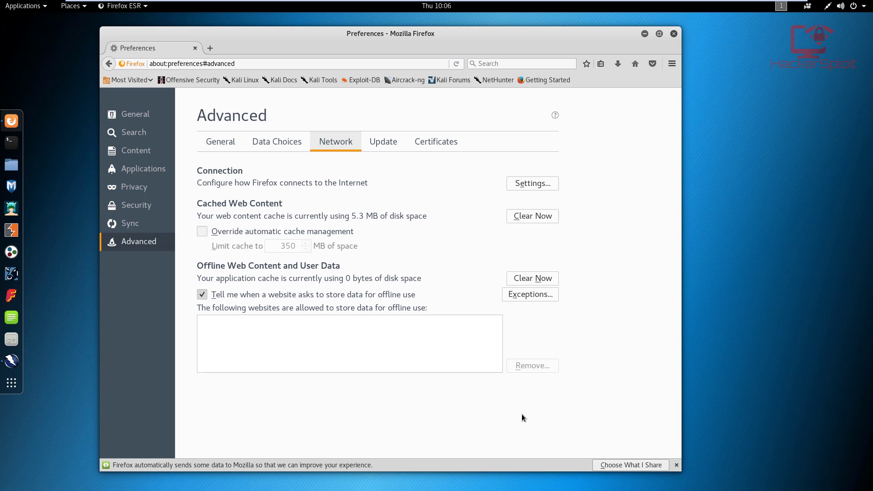
{"action": "left_click", "coordinate": [195, 47]}
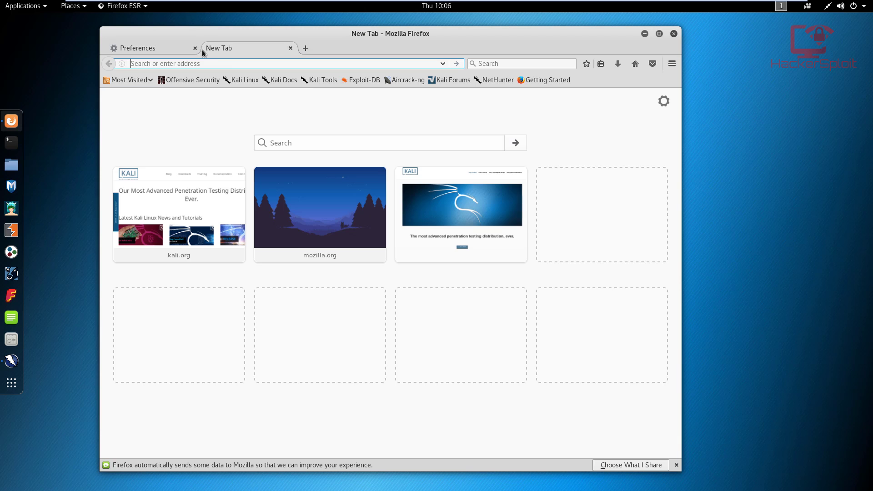
Search the available Firefox add-ons for foxyproxy.
{"action": "left_click", "coordinate": [672, 64]}
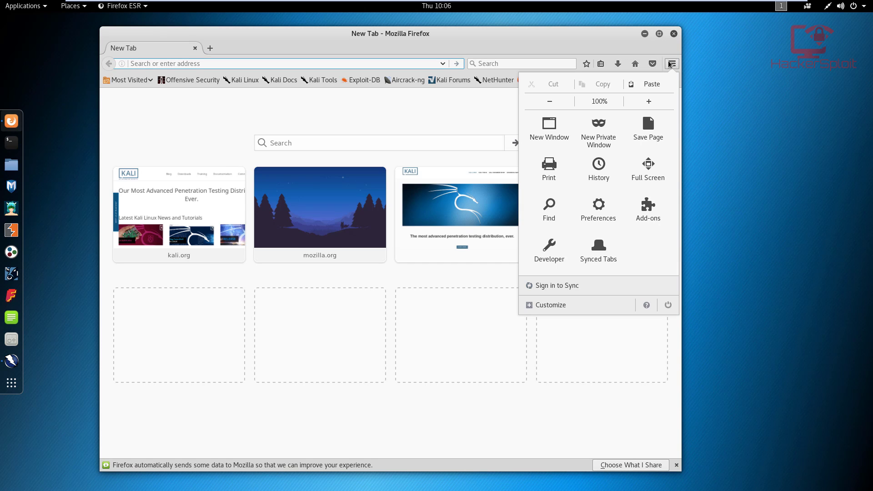
{"action": "left_click", "coordinate": [653, 206]}
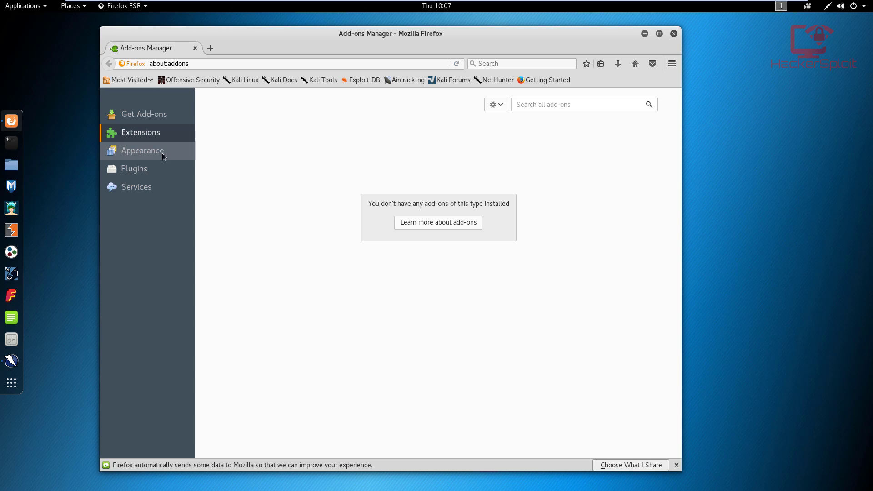
{"action": "left_click", "coordinate": [540, 110]}
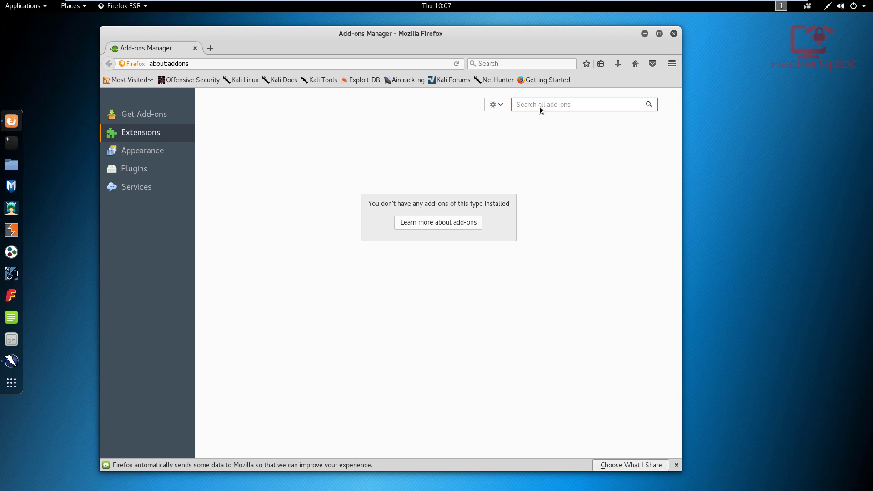
{"action": "type", "text": "foxyproxy"}
{"action": "key", "text": "Return"}
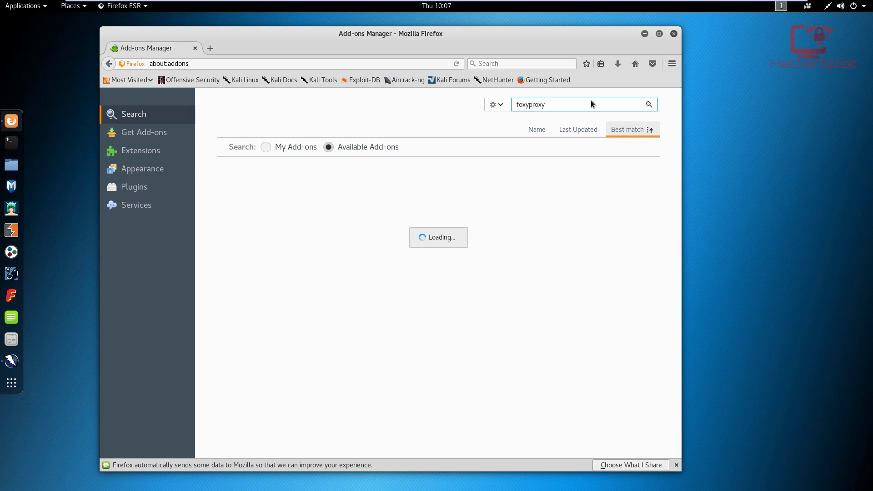
Install the FoxyProxy Basic add-on and restart Firefox to complete the installation.
{"action": "left_click_drag", "start_coordinate": [575, 42], "coordinate": [586, 39]}
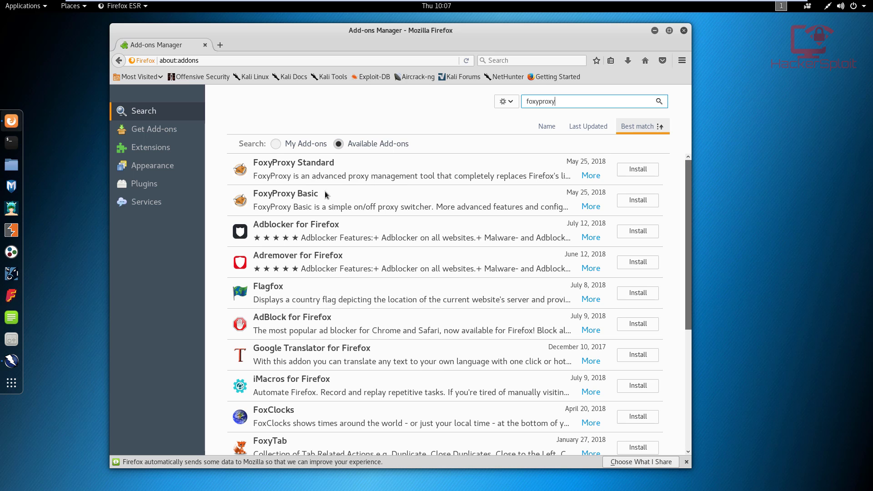
{"action": "left_click", "coordinate": [262, 196]}
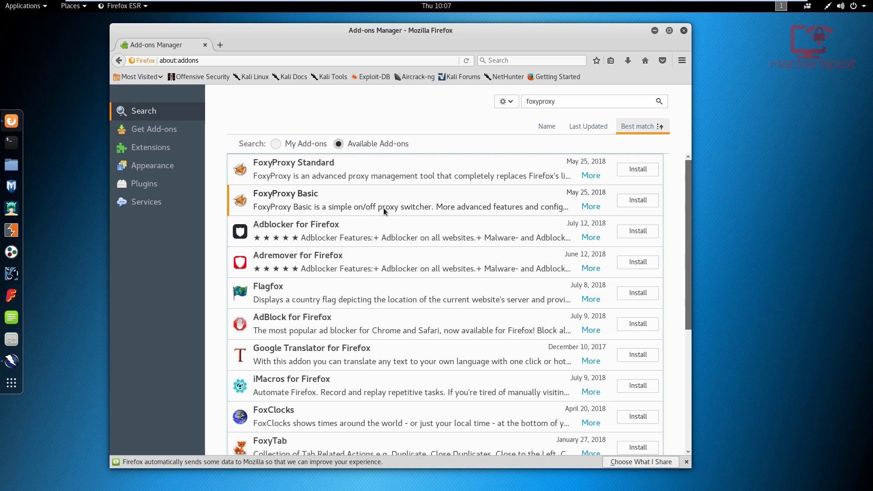
{"action": "left_click", "coordinate": [638, 201]}
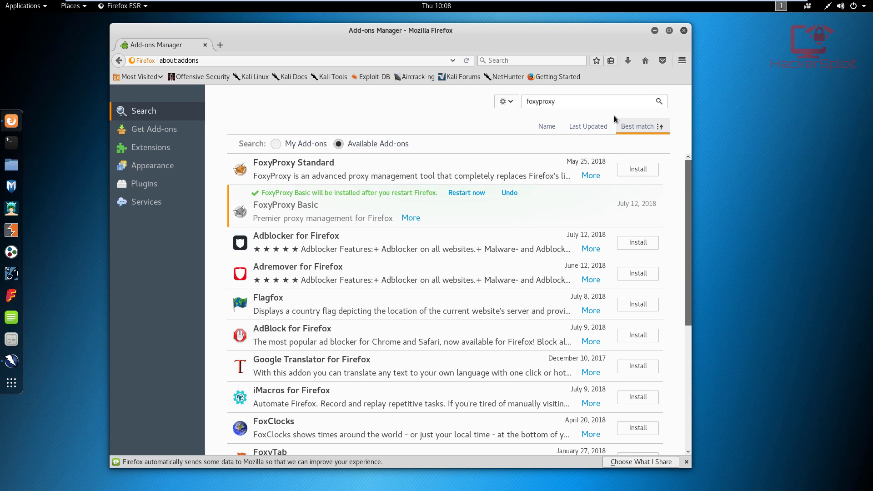
{"action": "left_click", "coordinate": [462, 194]}
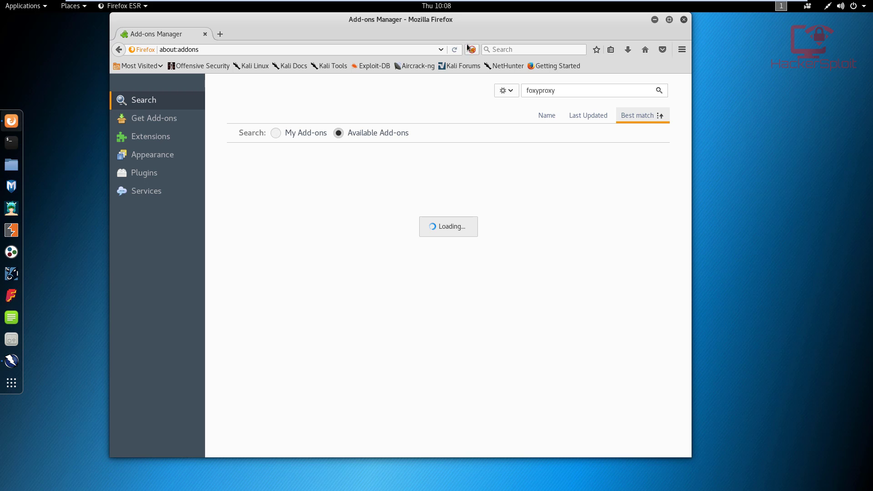
Open a new browser tab and bring up the FoxyProxy Basic options dialog.
{"action": "left_click", "coordinate": [220, 34]}
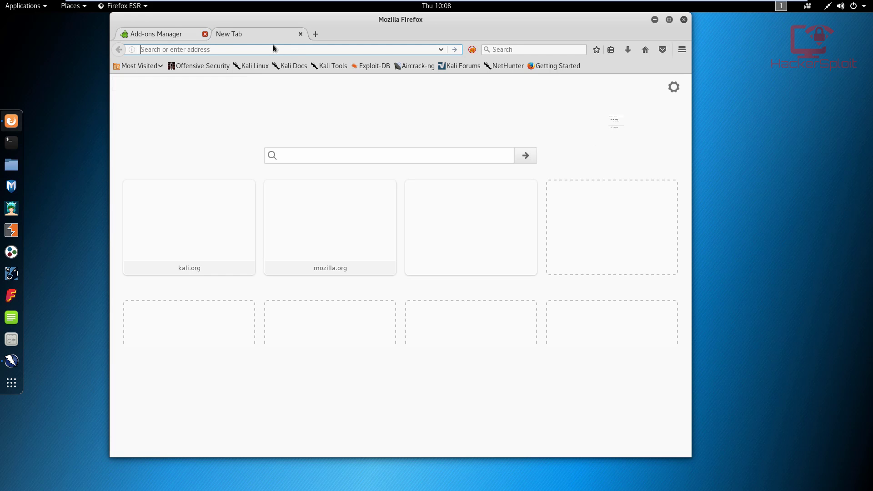
{"action": "left_click", "coordinate": [474, 52]}
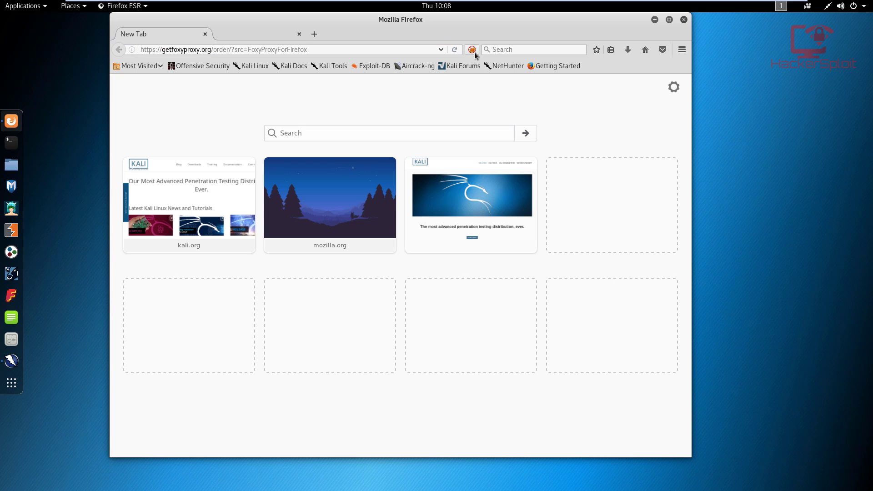
{"action": "left_click_drag", "start_coordinate": [441, 123], "coordinate": [438, 106]}
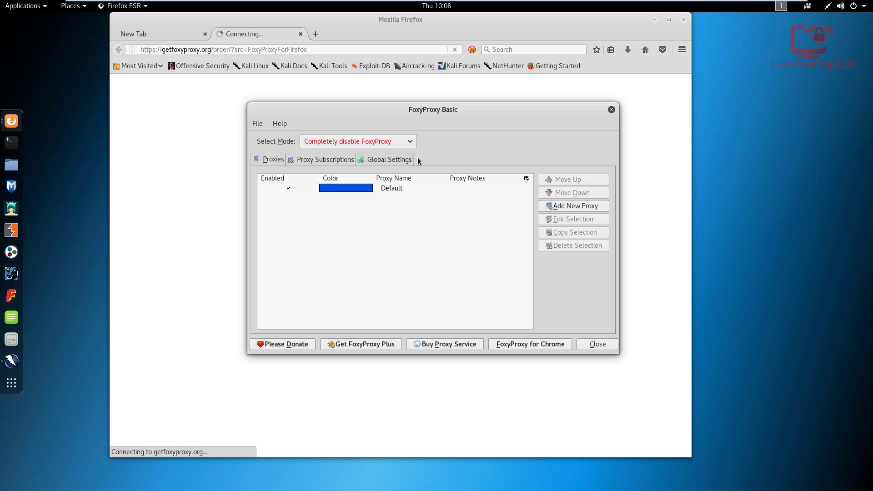
Examine FoxyProxy's available modes, its proxy list and its global settings.
{"action": "left_click", "coordinate": [344, 142]}
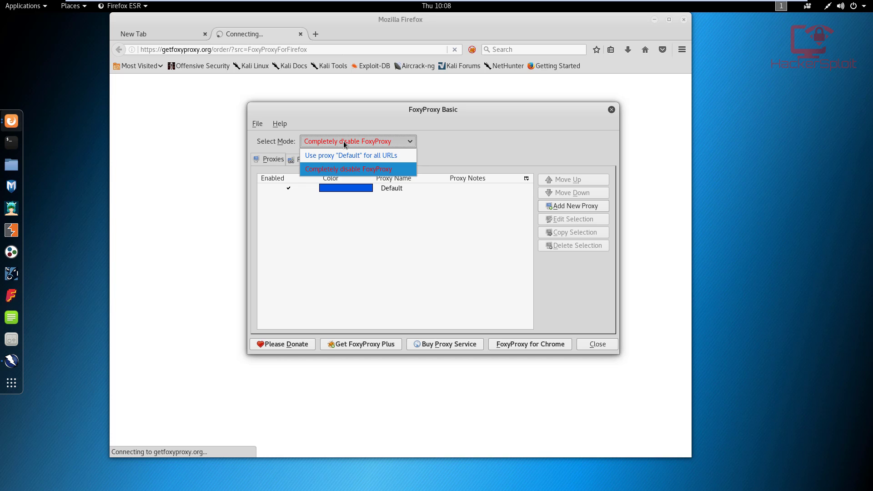
{"action": "left_click", "coordinate": [343, 141]}
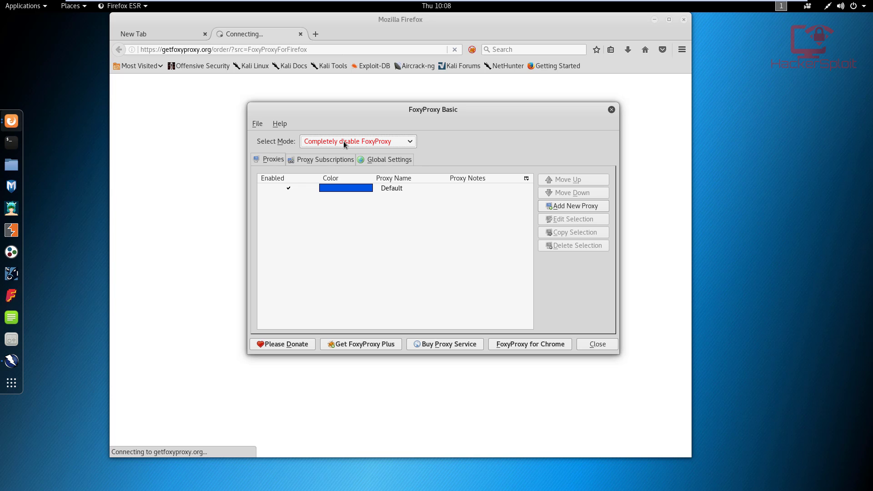
{"action": "left_click", "coordinate": [362, 215]}
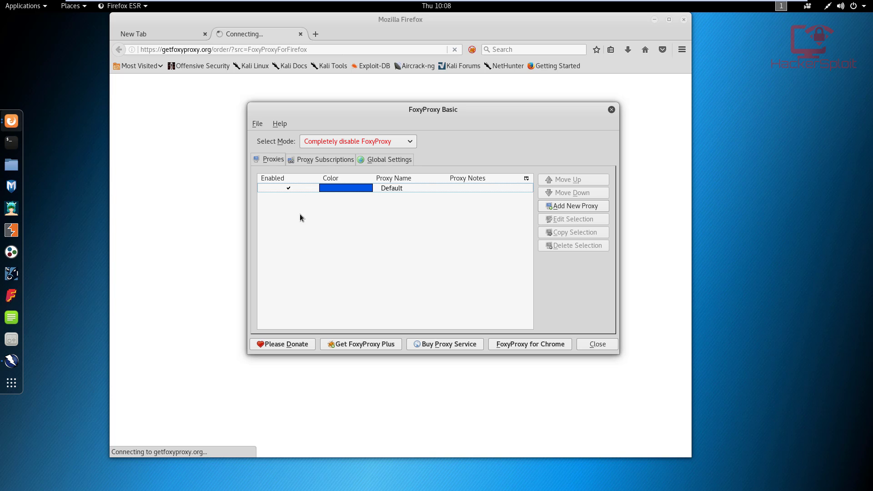
{"action": "left_click", "coordinate": [271, 162]}
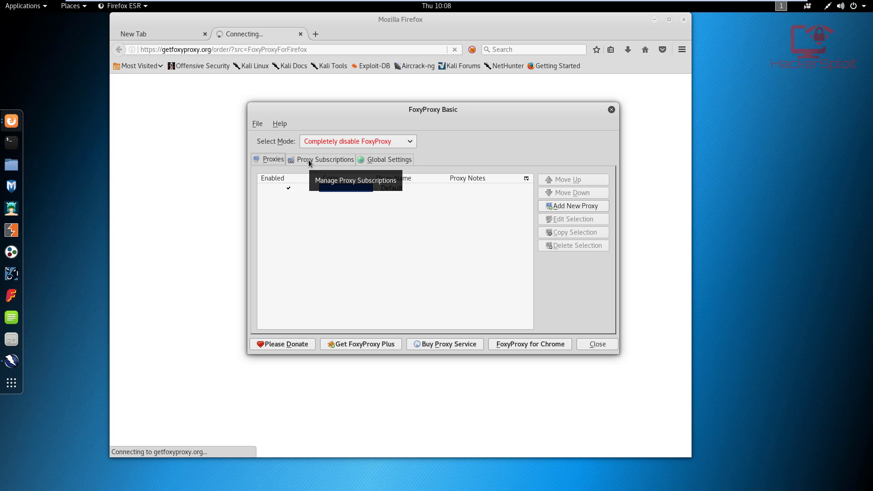
{"action": "left_click", "coordinate": [386, 160]}
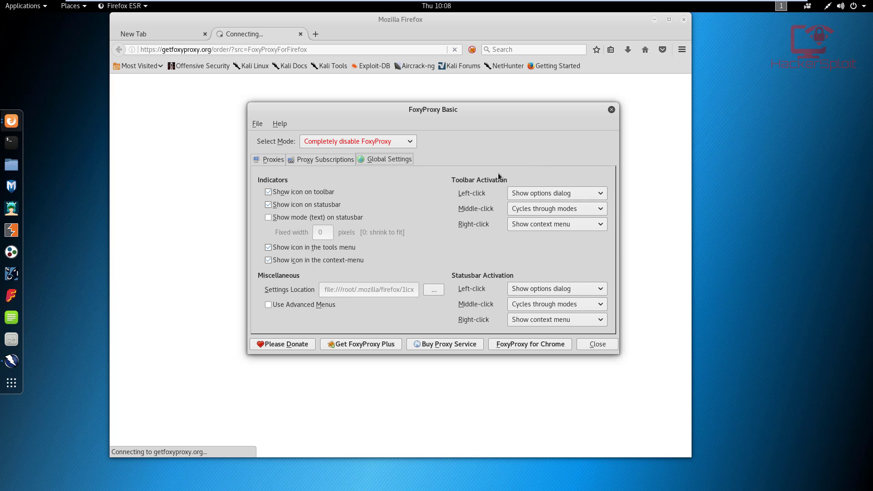
{"action": "left_click", "coordinate": [272, 162]}
Add a new FoxyProxy proxy with manual configuration, using server 127.0.0.1 and port 8080.
{"action": "right_click", "coordinate": [331, 209]}
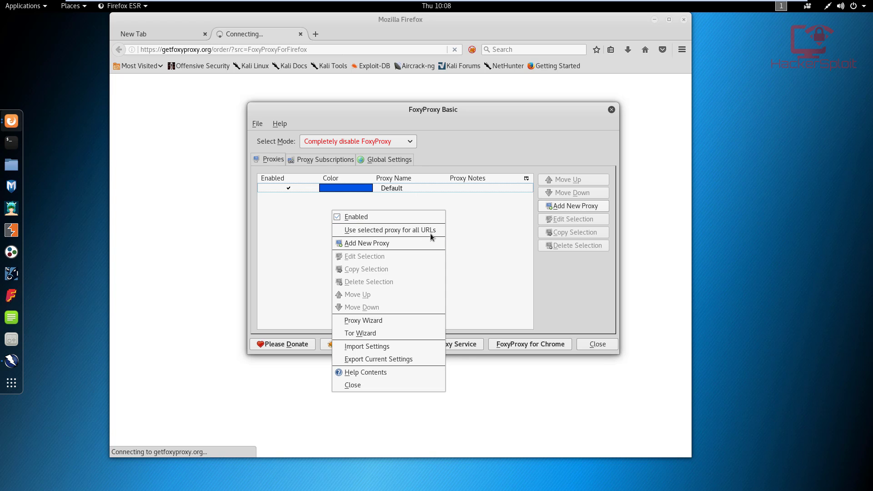
{"action": "left_click", "coordinate": [390, 242]}
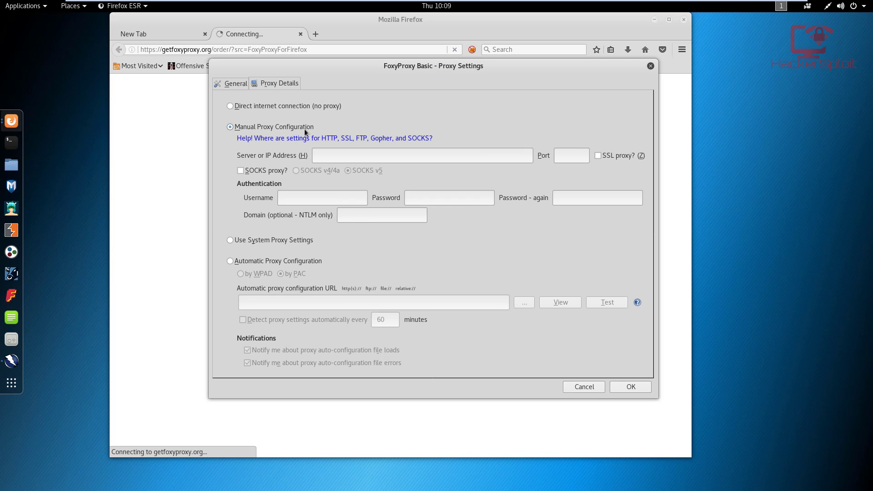
{"action": "left_click", "coordinate": [336, 159]}
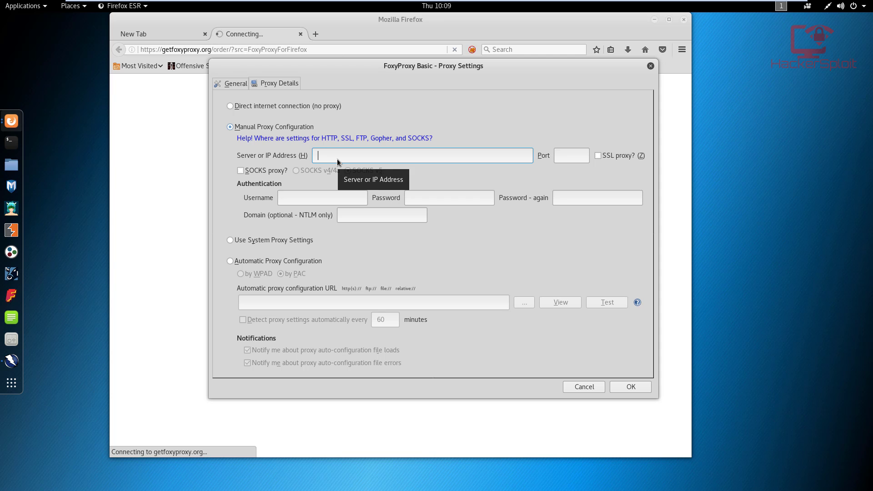
{"action": "type", "text": "lo"}
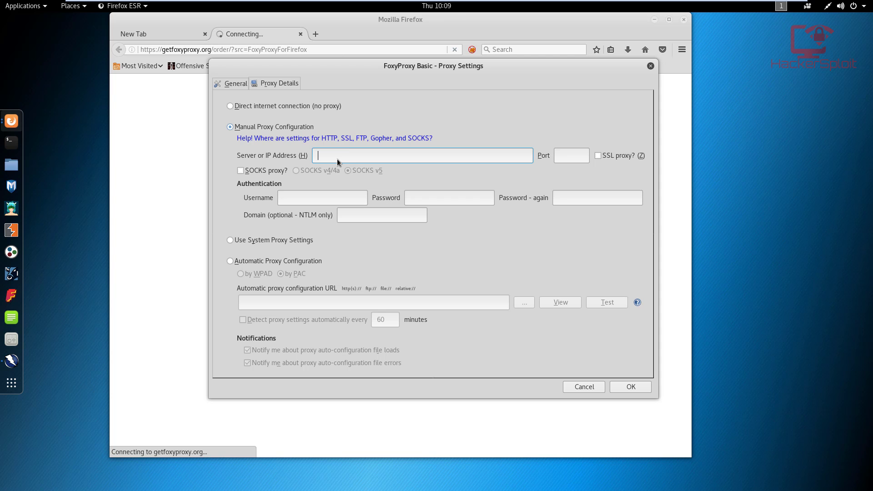
{"action": "key", "text": "BackSpace"}
{"action": "key", "text": "BackSpace"}
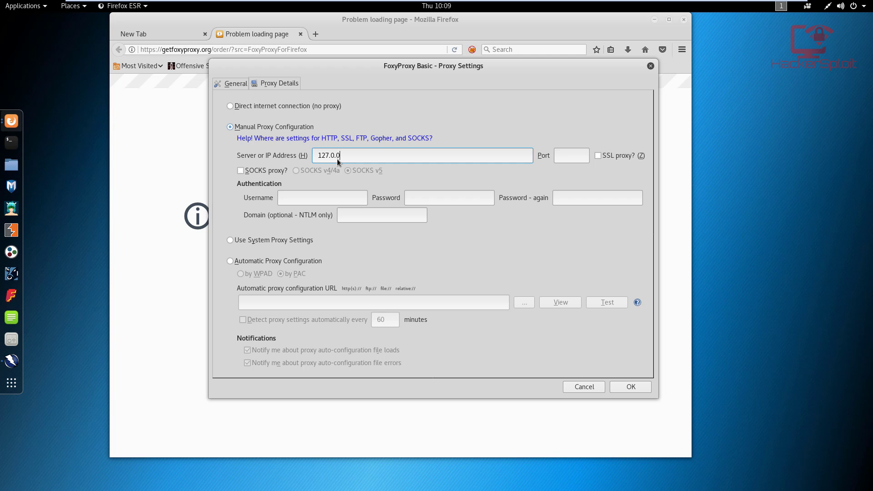
{"action": "left_click", "coordinate": [564, 159]}
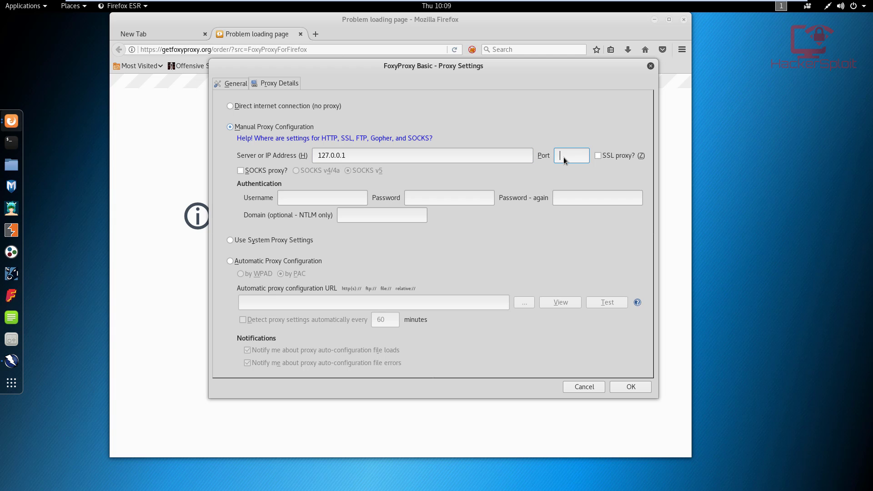
{"action": "type", "text": "8080"}
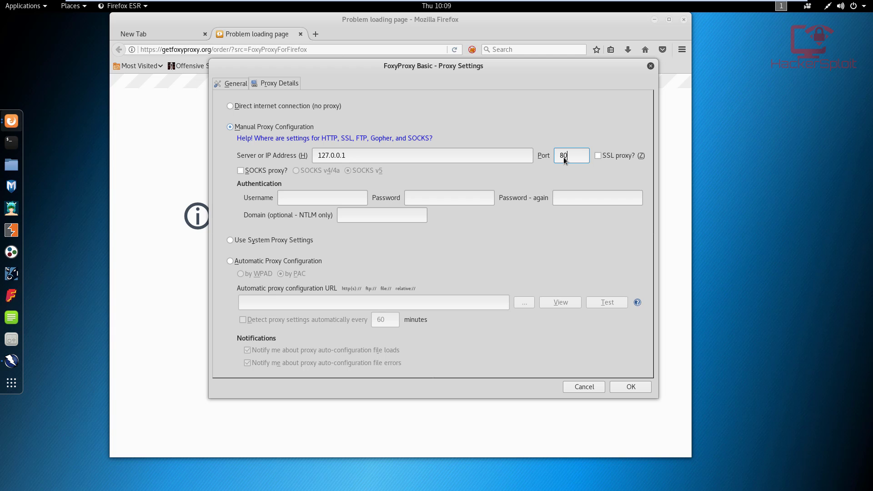
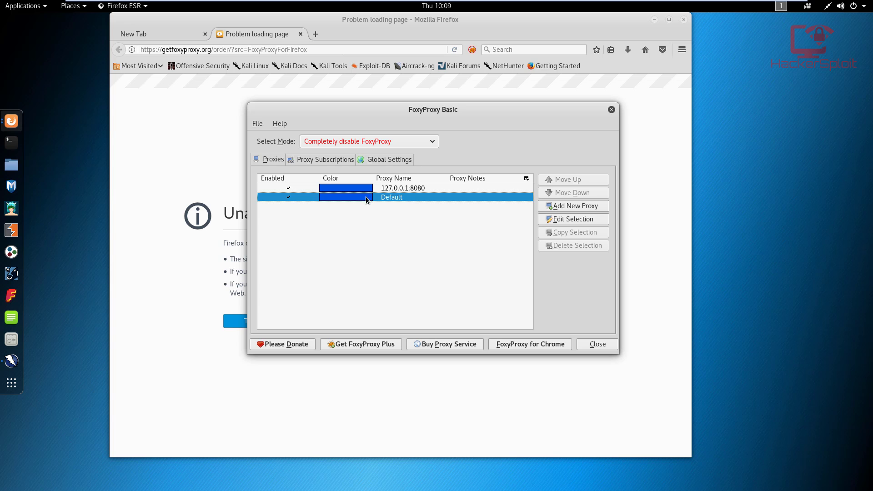
Edit the 127.0.0.1:8080 proxy entry and enter ZAP as its proxy note.
{"action": "left_click", "coordinate": [394, 189]}
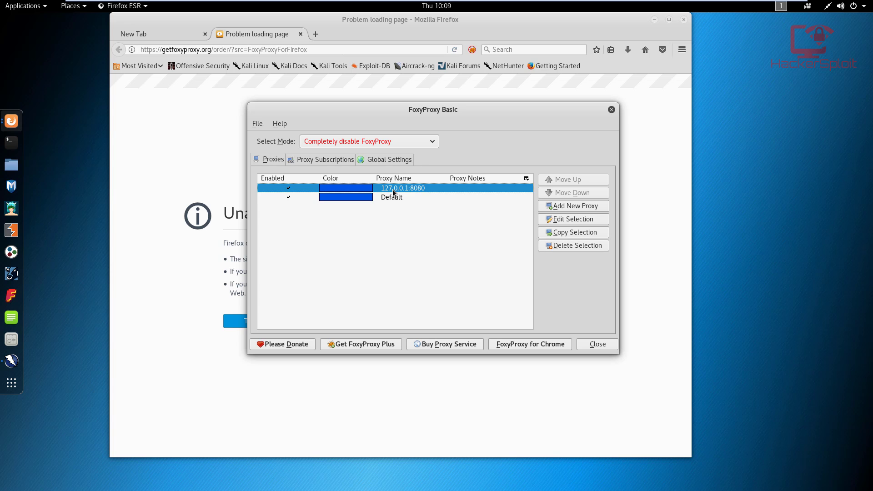
{"action": "left_click", "coordinate": [395, 199]}
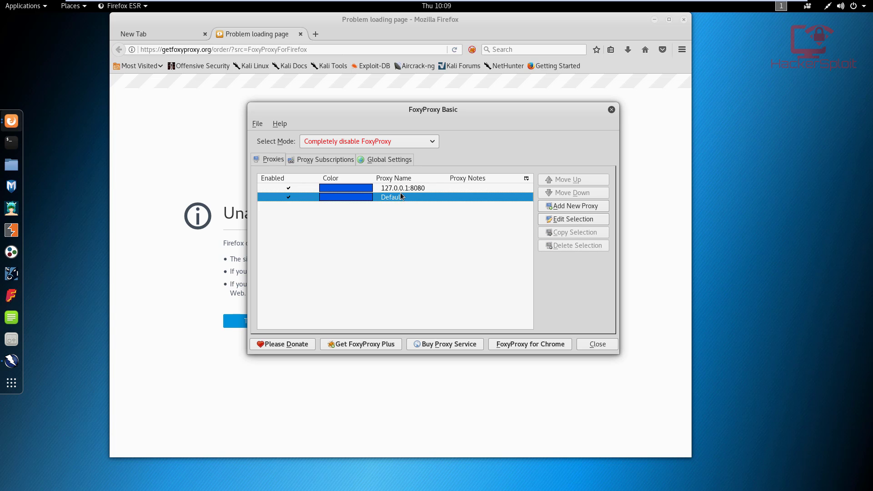
{"action": "left_click", "coordinate": [405, 190]}
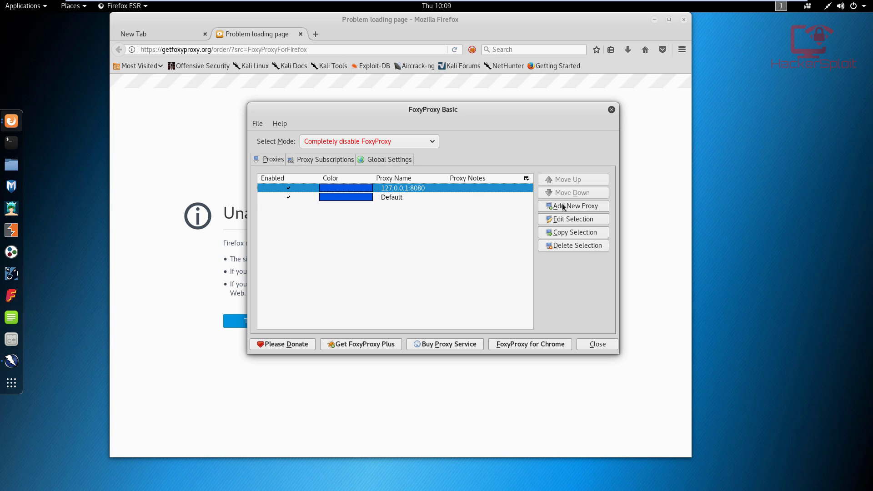
{"action": "left_click", "coordinate": [563, 220]}
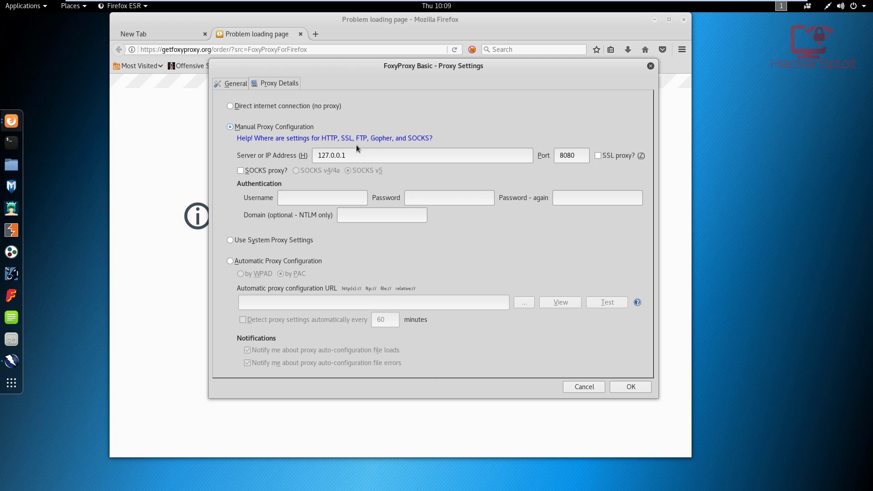
{"action": "left_click", "coordinate": [230, 84]}
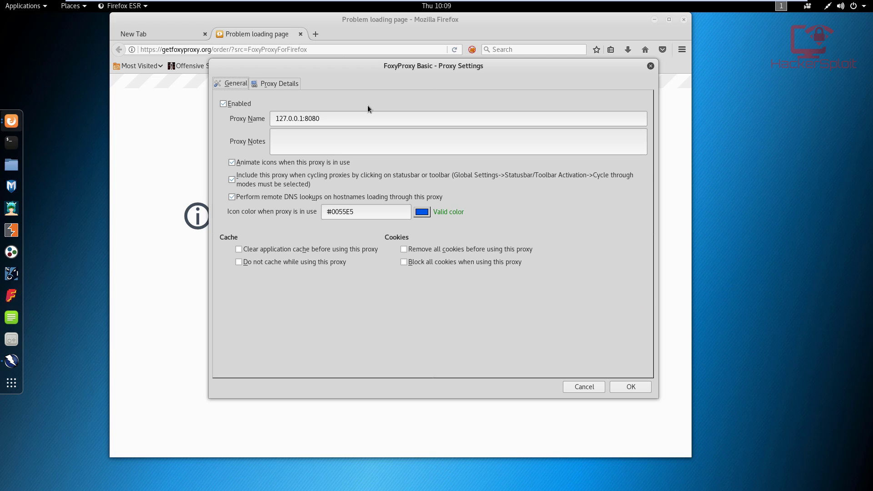
{"action": "left_click", "coordinate": [303, 145]}
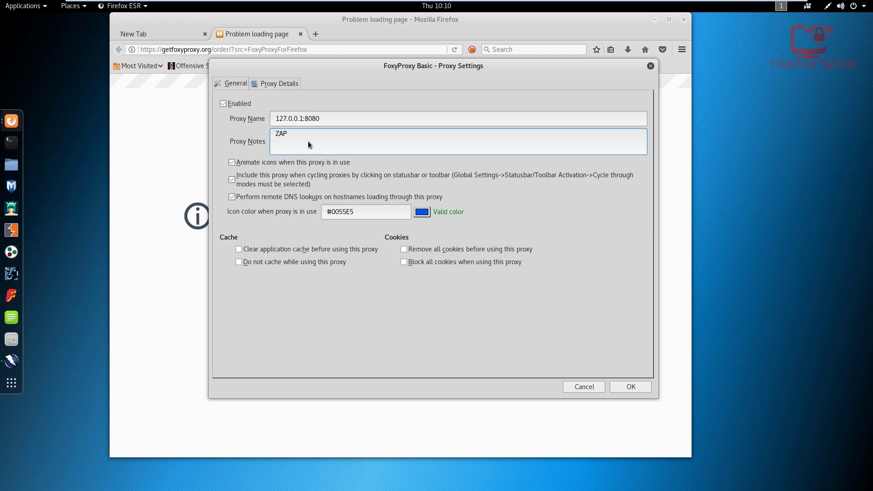
Change the proxy's in-use icon color to the lighter blue #3379F2 and save the proxy settings.
{"action": "left_click", "coordinate": [423, 212]}
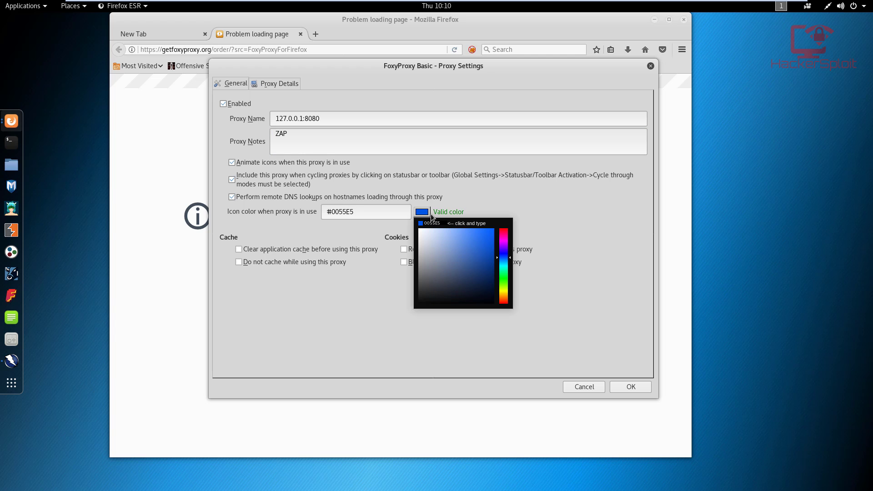
{"action": "left_click_drag", "start_coordinate": [489, 242], "coordinate": [477, 233]}
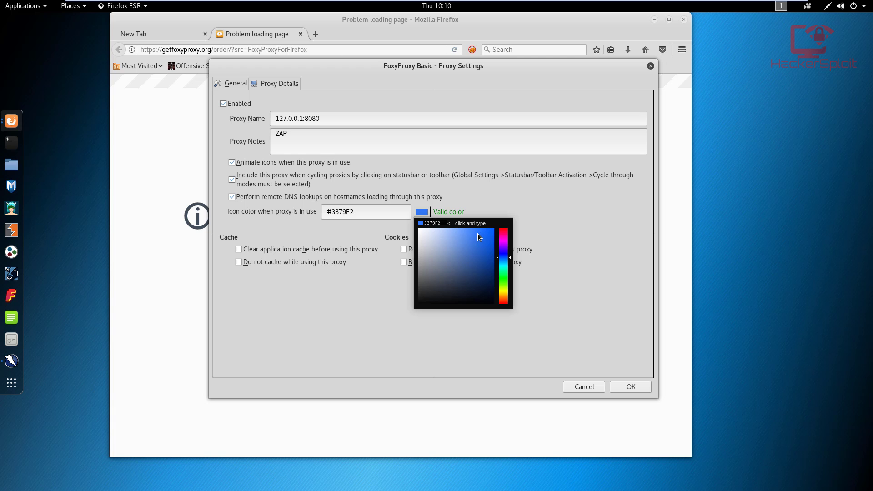
{"action": "left_click", "coordinate": [560, 247]}
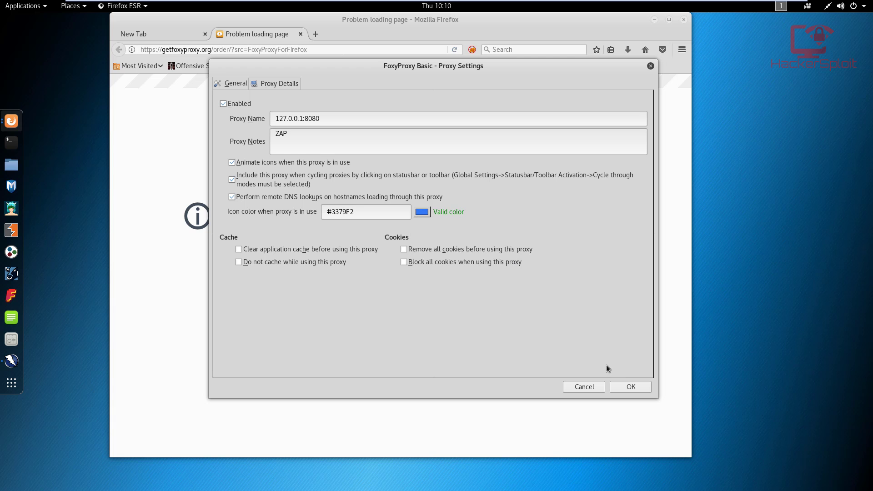
{"action": "left_click", "coordinate": [630, 387]}
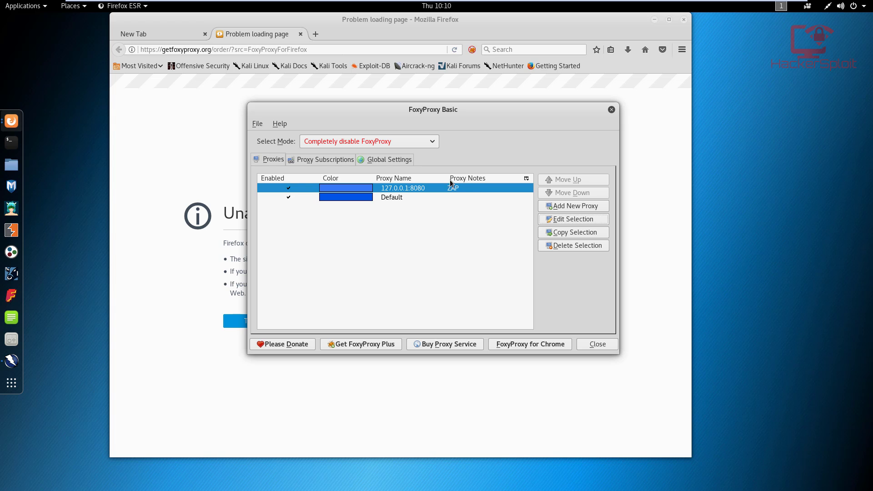
Set FoxyProxy's mode to use proxy "127.0.0.1:8080" for all URLs and close the getfoxyproxy.org tab.
{"action": "left_click", "coordinate": [597, 345]}
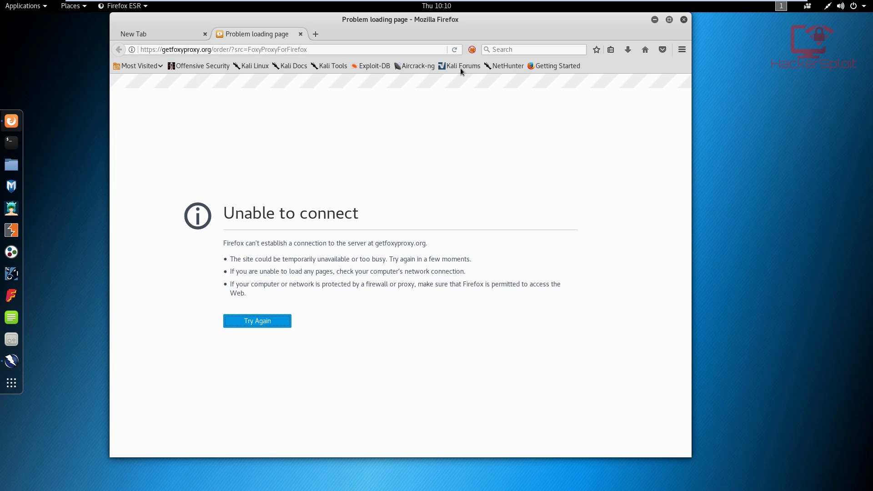
{"action": "left_click", "coordinate": [472, 50]}
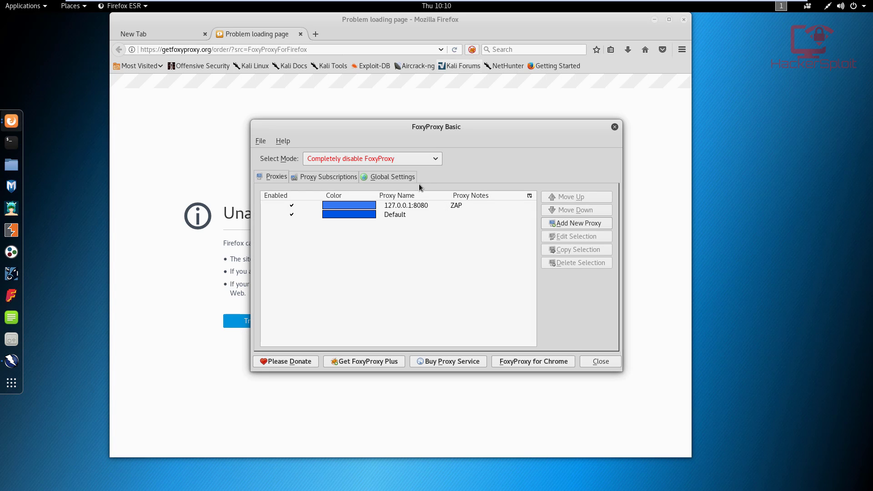
{"action": "left_click", "coordinate": [390, 206]}
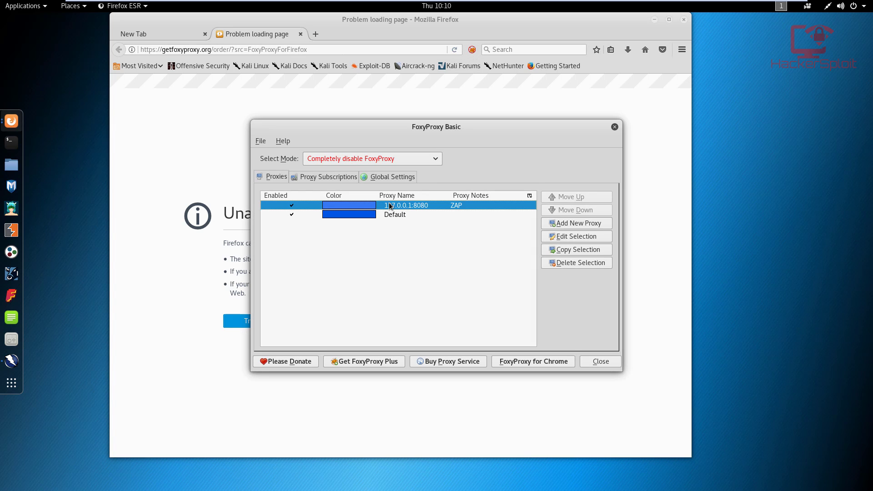
{"action": "left_click", "coordinate": [396, 158]}
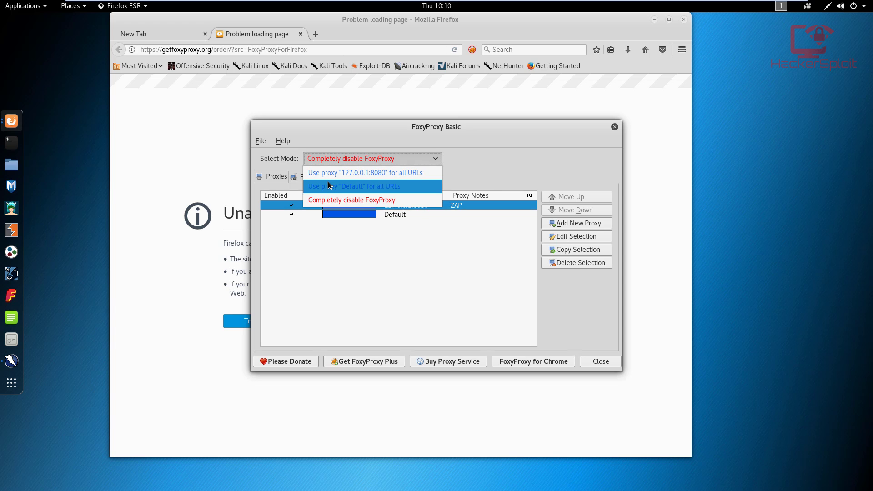
{"action": "left_click", "coordinate": [374, 175]}
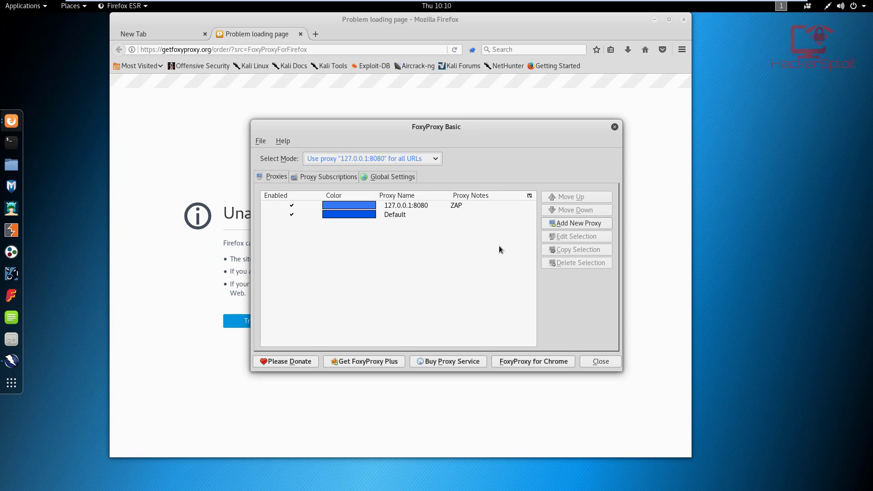
{"action": "left_click", "coordinate": [610, 362]}
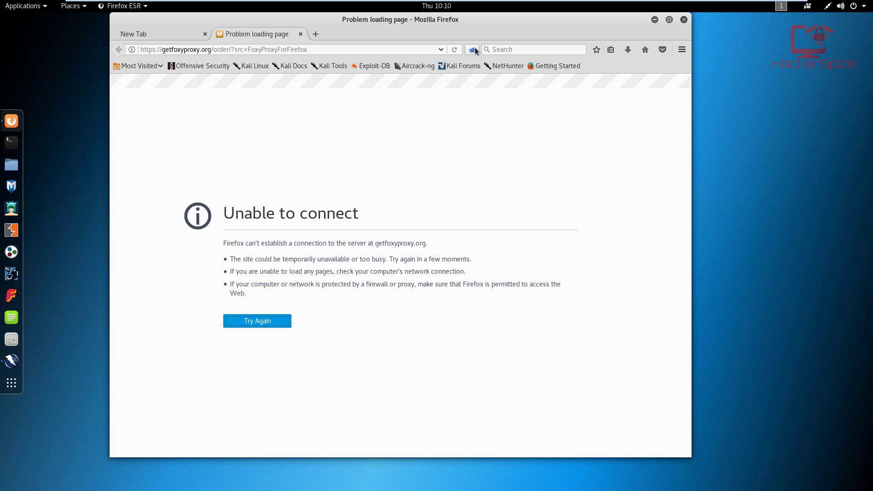
{"action": "left_click_drag", "start_coordinate": [477, 18], "coordinate": [517, 24]}
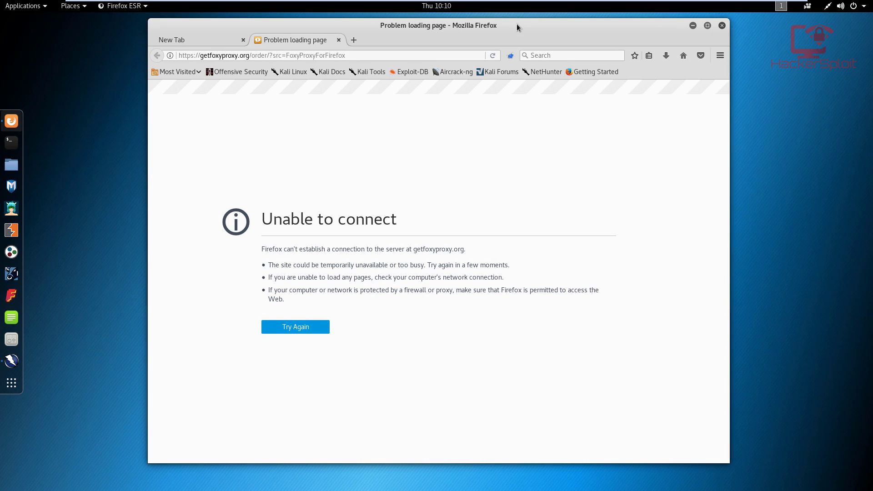
{"action": "left_click", "coordinate": [340, 40]}
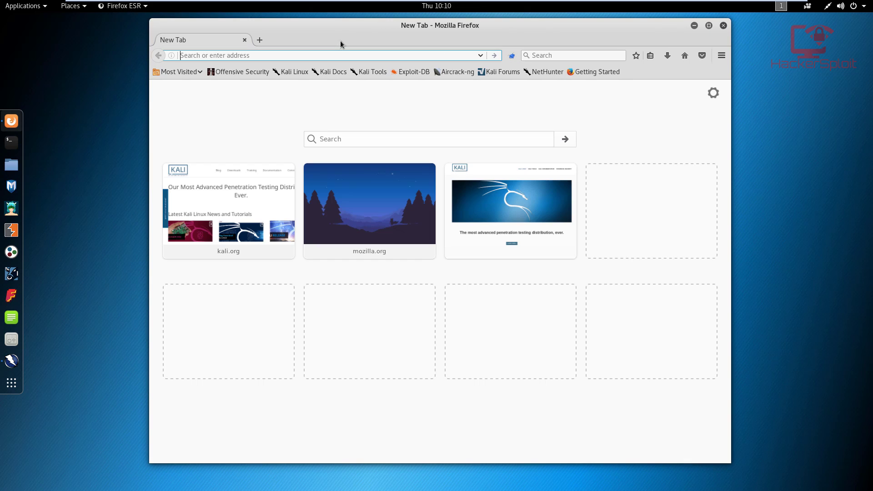
Switch to OWASP ZAP and open its Local Proxy options.
{"action": "left_click", "coordinate": [11, 361]}
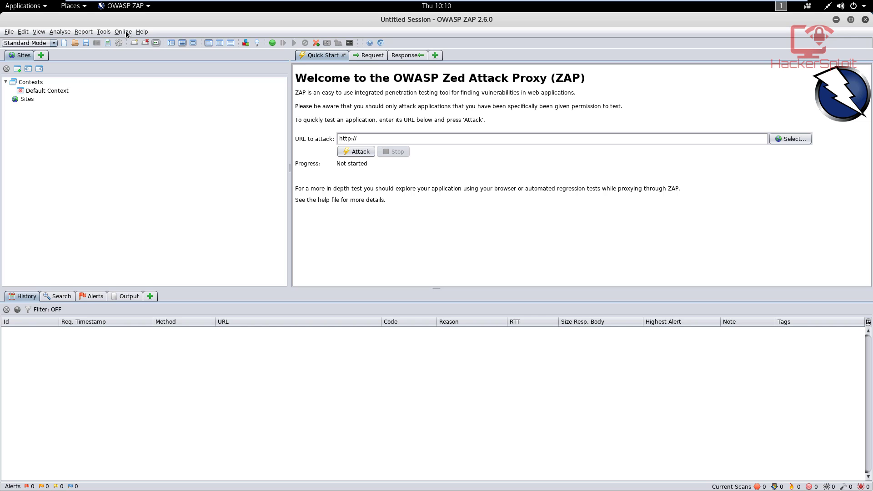
{"action": "left_click", "coordinate": [101, 32]}
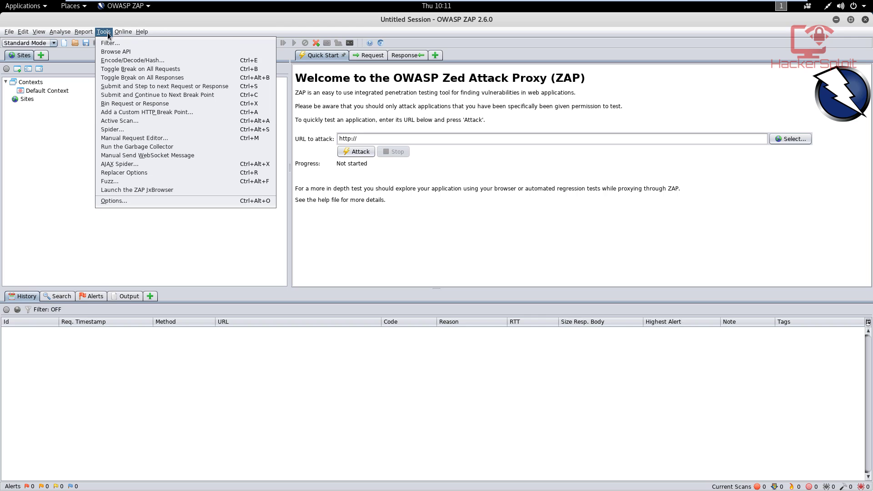
{"action": "left_click", "coordinate": [131, 202]}
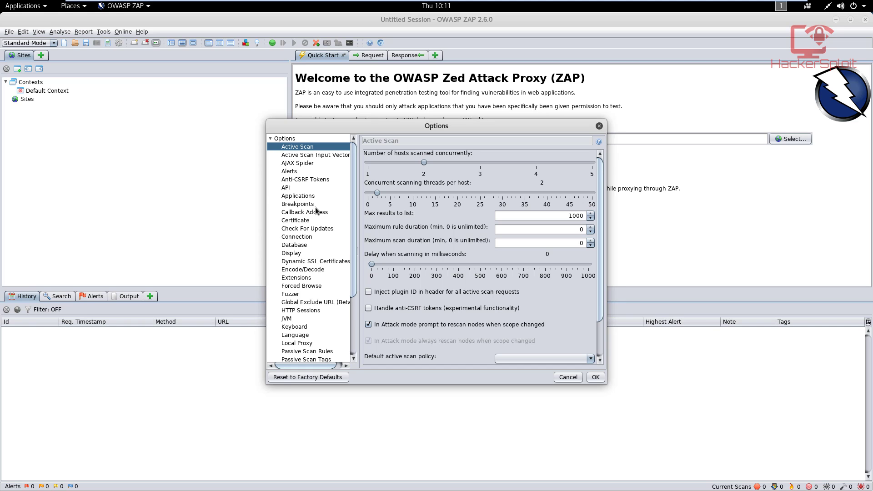
{"action": "scroll", "coordinate": [320, 233], "scroll_direction": "down", "scroll_amount": 2}
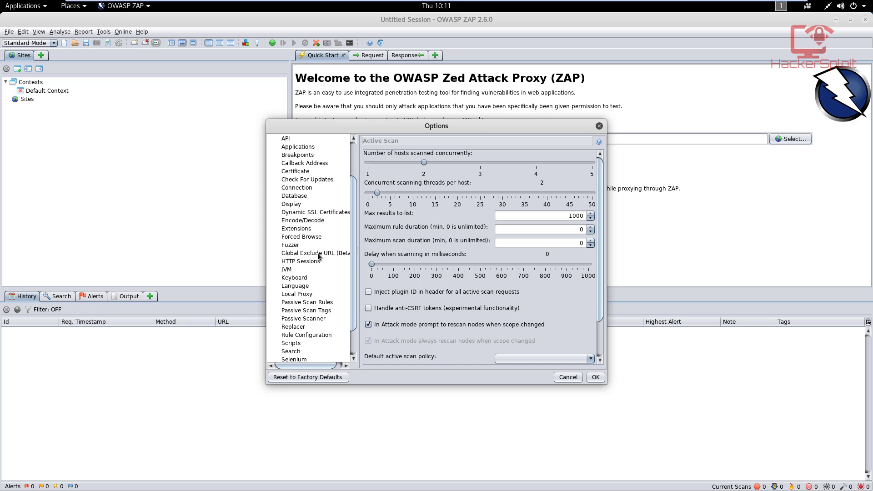
{"action": "left_click", "coordinate": [307, 295]}
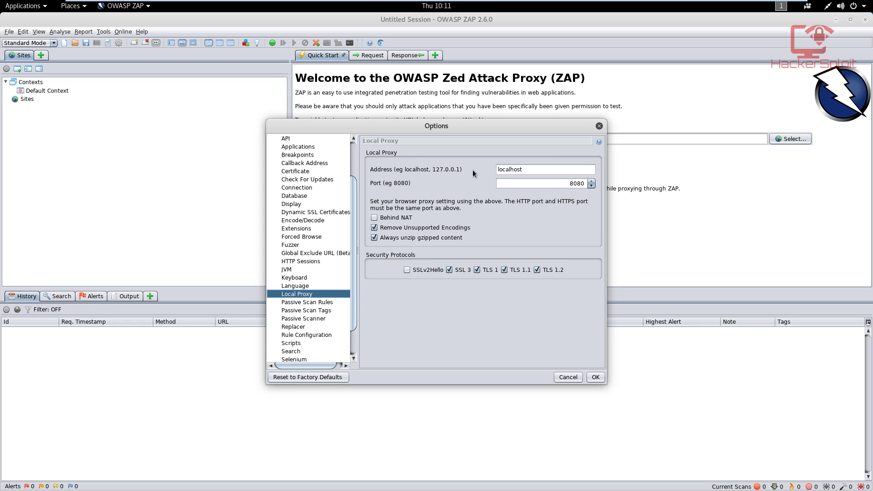
Set ZAP's local proxy address to 127.0.0.1, save the options, and minimize ZAP to return to Firefox.
{"action": "left_click", "coordinate": [528, 169]}
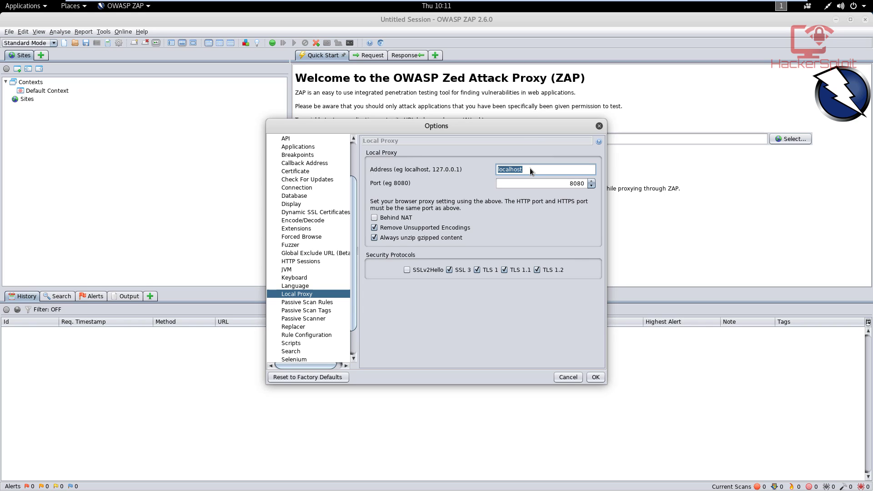
{"action": "type", "text": "127.0.0.1"}
{"action": "left_click", "coordinate": [585, 184]}
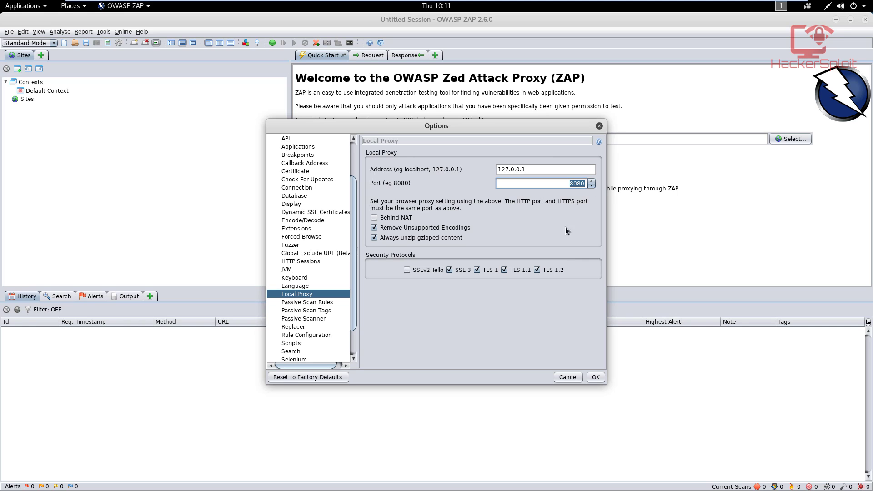
{"action": "left_click", "coordinate": [595, 377]}
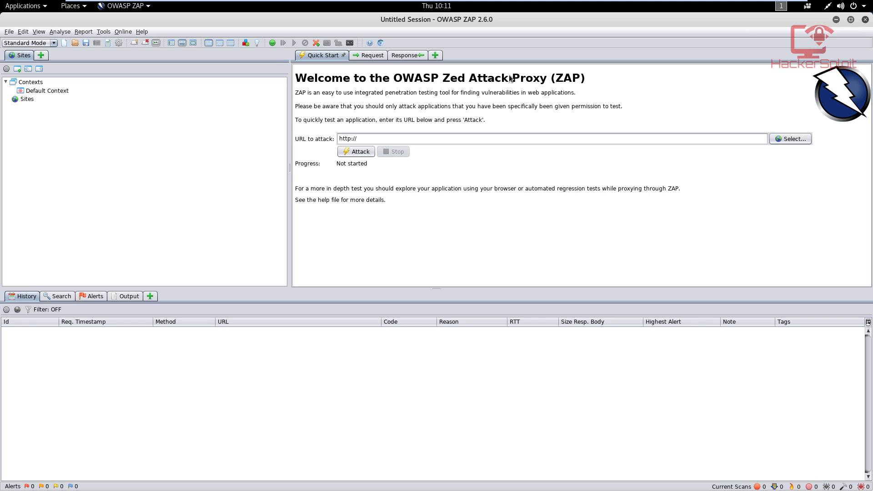
{"action": "left_click", "coordinate": [837, 20]}
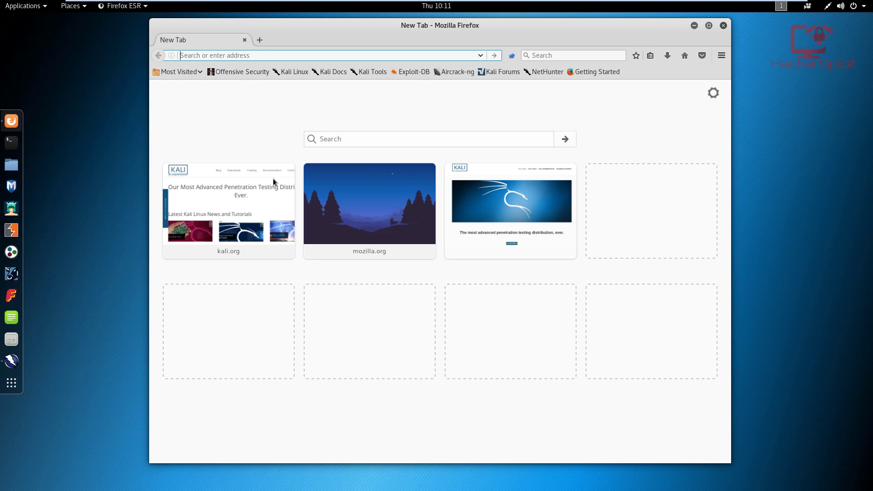
Open kali.org from the new tab page's tiles and show the advanced certificate error details.
{"action": "left_click", "coordinate": [243, 227]}
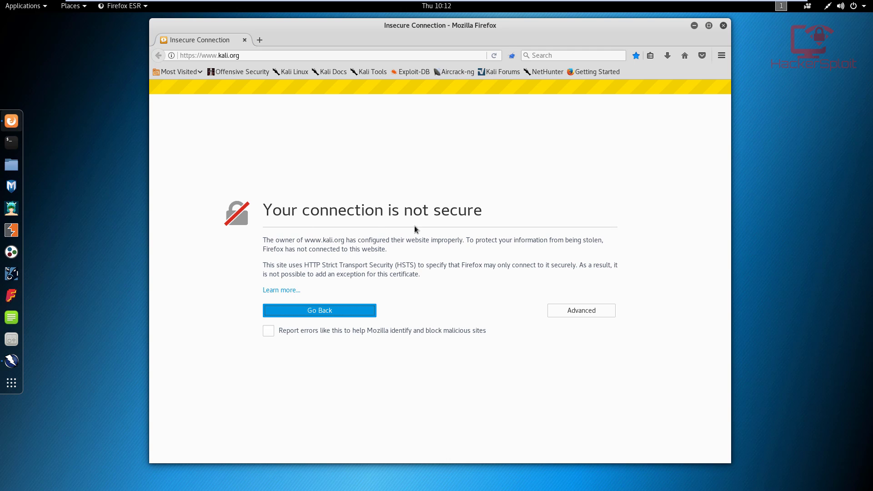
{"action": "left_click", "coordinate": [580, 311]}
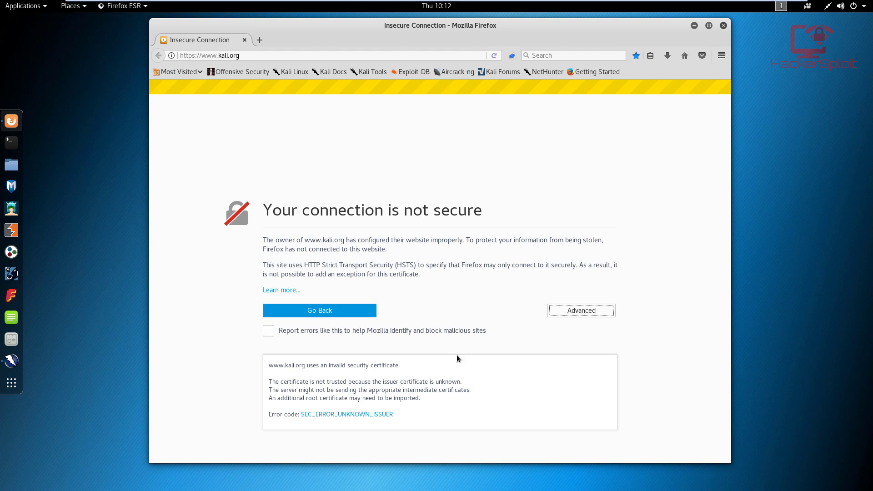
Open the bookmarked Exploit-DB site, exploit-db.com, in a new tab.
{"action": "left_click", "coordinate": [288, 55]}
{"action": "left_click", "coordinate": [260, 42]}
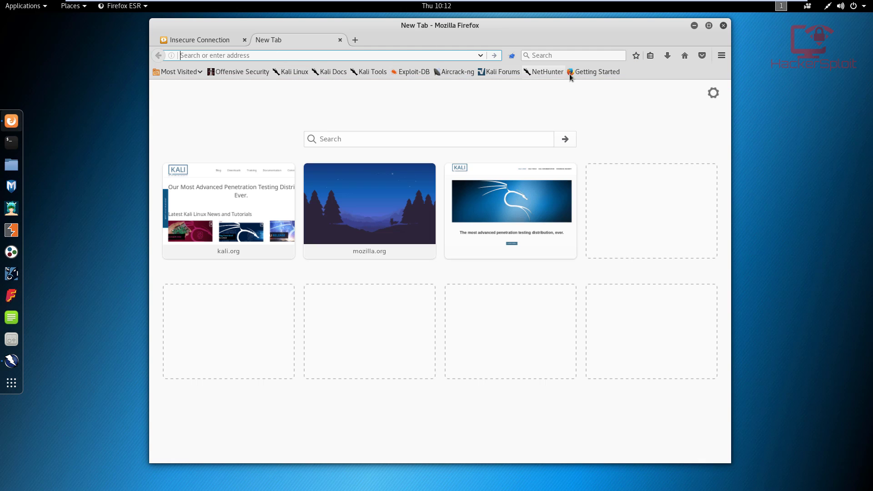
{"action": "left_click", "coordinate": [367, 72]}
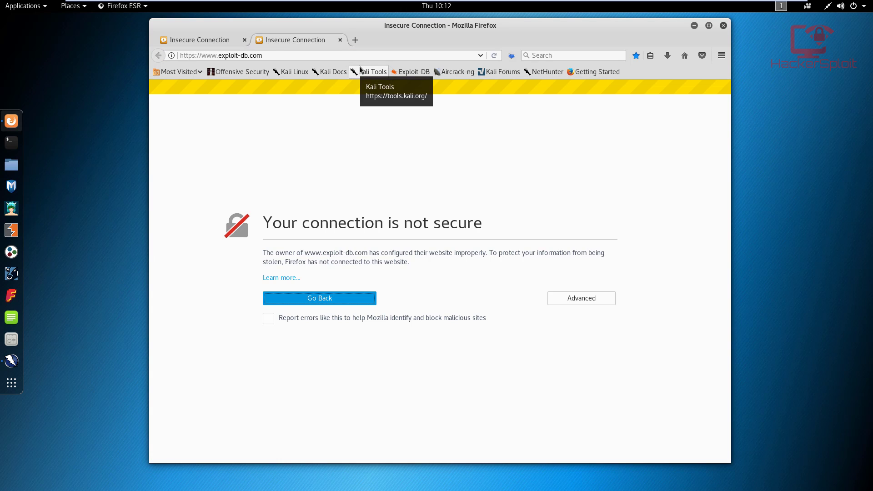
{"action": "left_click", "coordinate": [304, 301]}
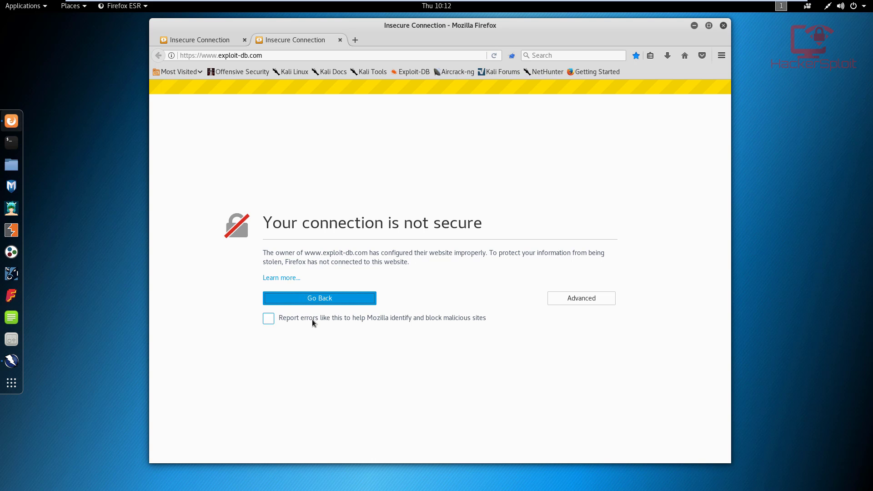
{"action": "left_click", "coordinate": [325, 300]}
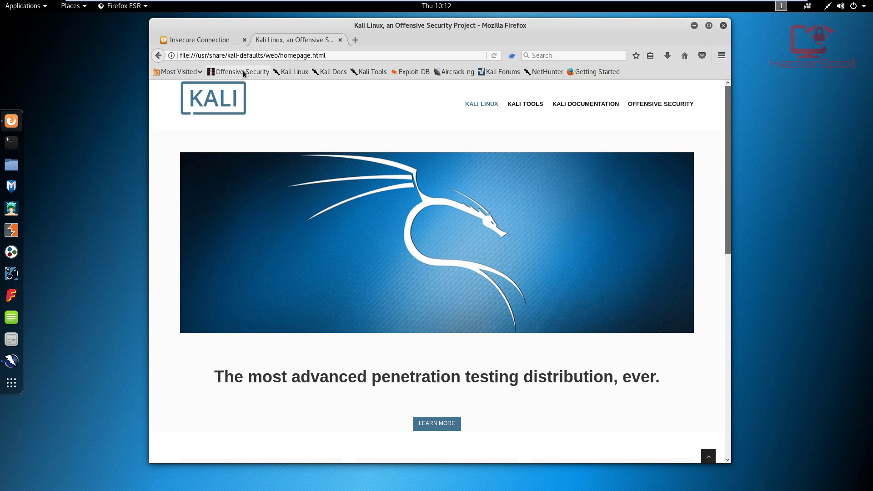
{"action": "left_click", "coordinate": [164, 57]}
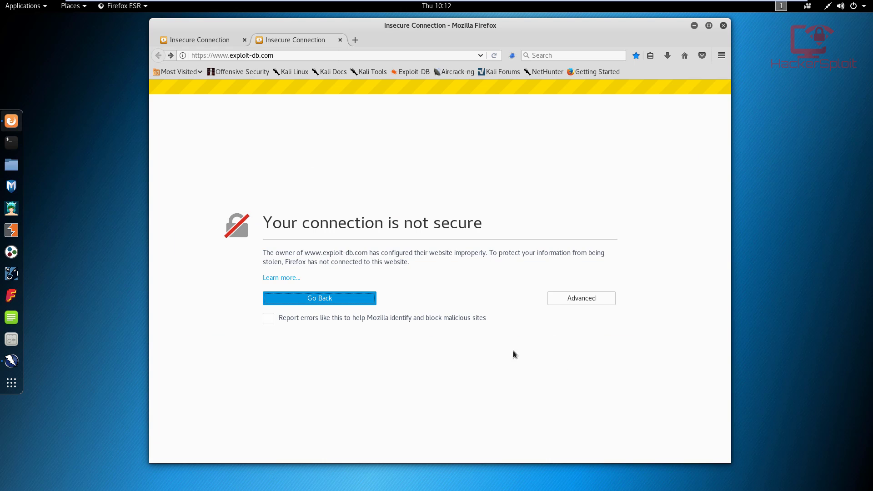
{"action": "left_click", "coordinate": [603, 301]}
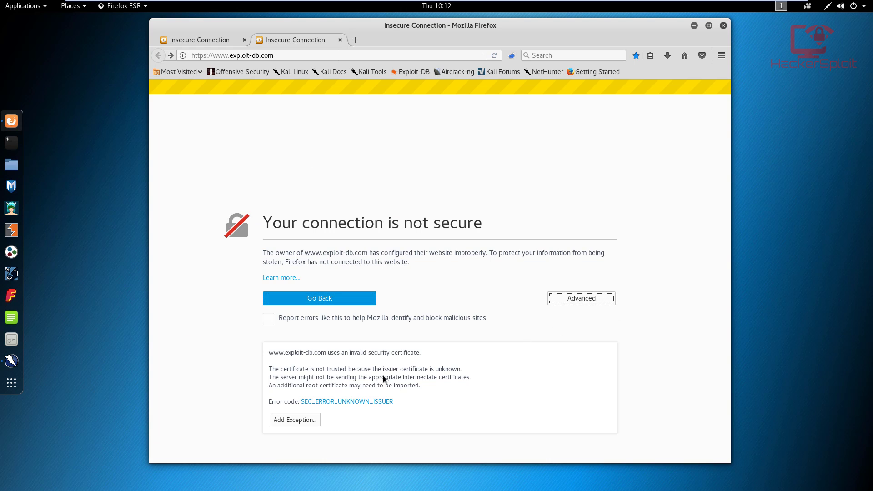
{"action": "left_click", "coordinate": [296, 420]}
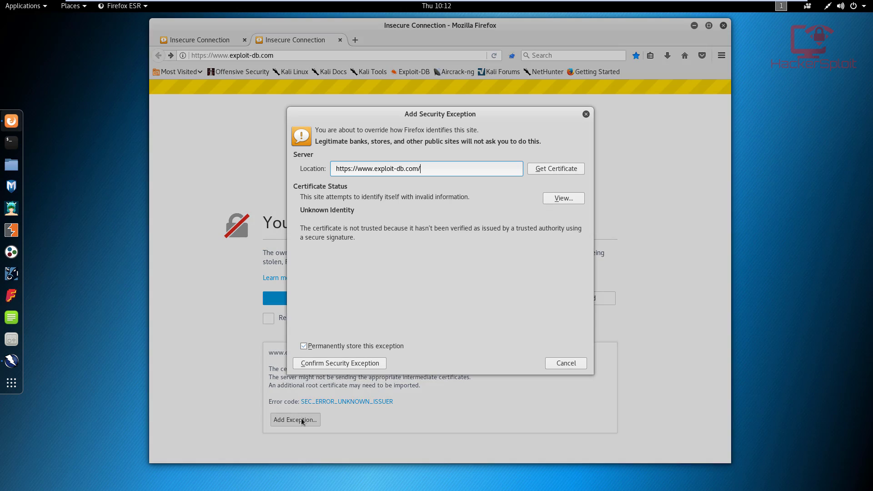
{"action": "left_click_drag", "start_coordinate": [463, 106], "coordinate": [462, 124]}
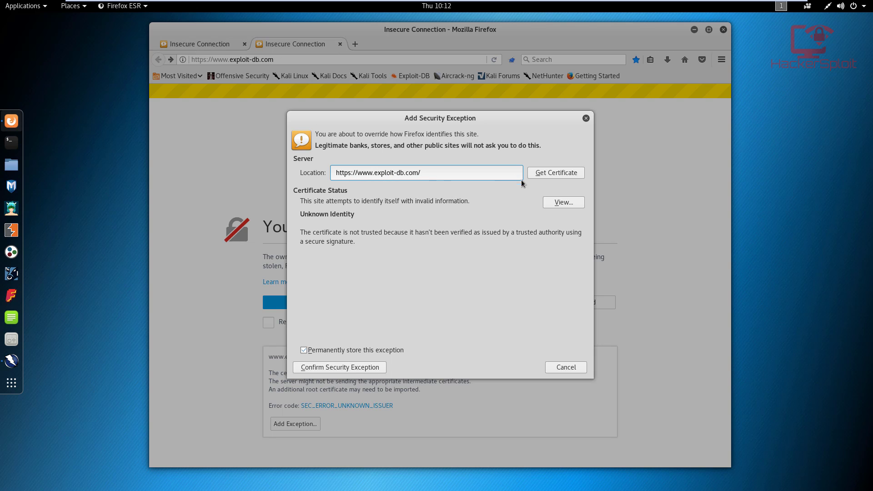
{"action": "left_click", "coordinate": [359, 369]}
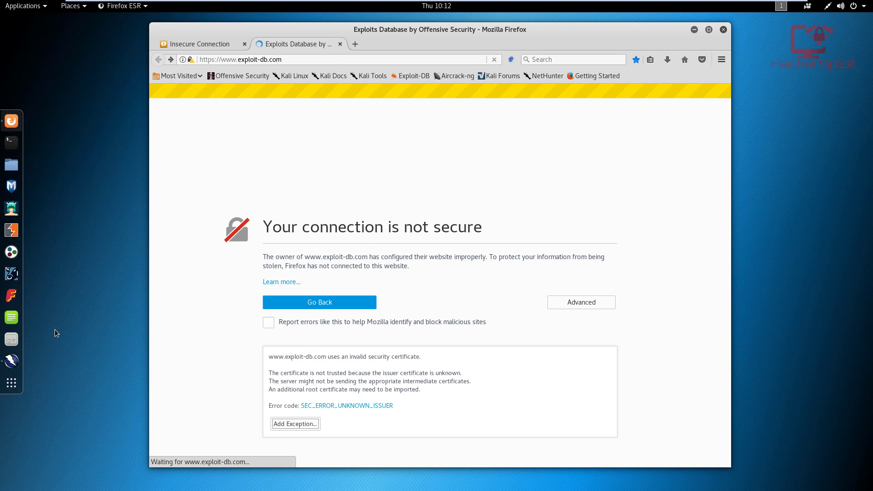
Switch to OWASP ZAP, expand the exploit-db.com site and its wp-content folder in the Sites tree, and return to Firefox.
{"action": "left_click", "coordinate": [12, 361]}
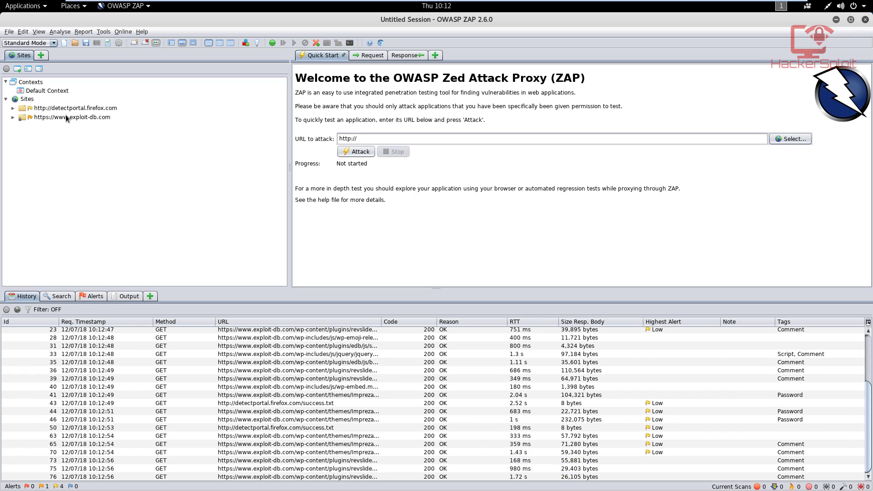
{"action": "double_click", "coordinate": [66, 116]}
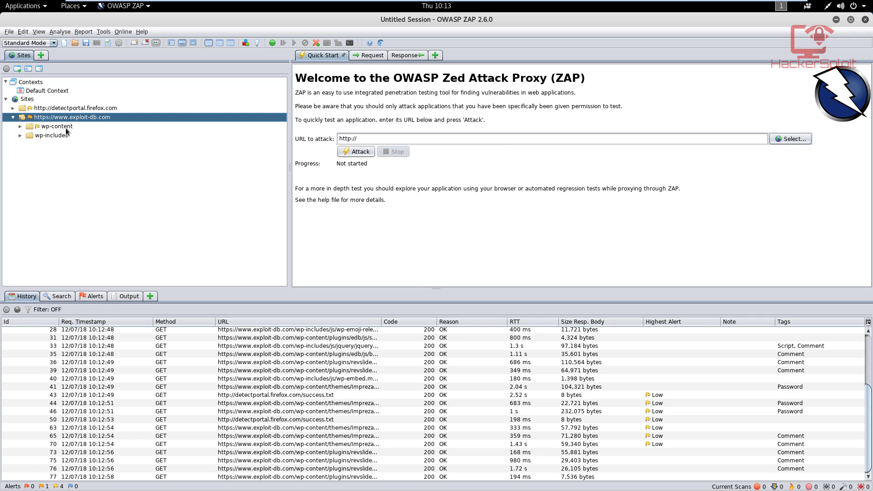
{"action": "double_click", "coordinate": [68, 127]}
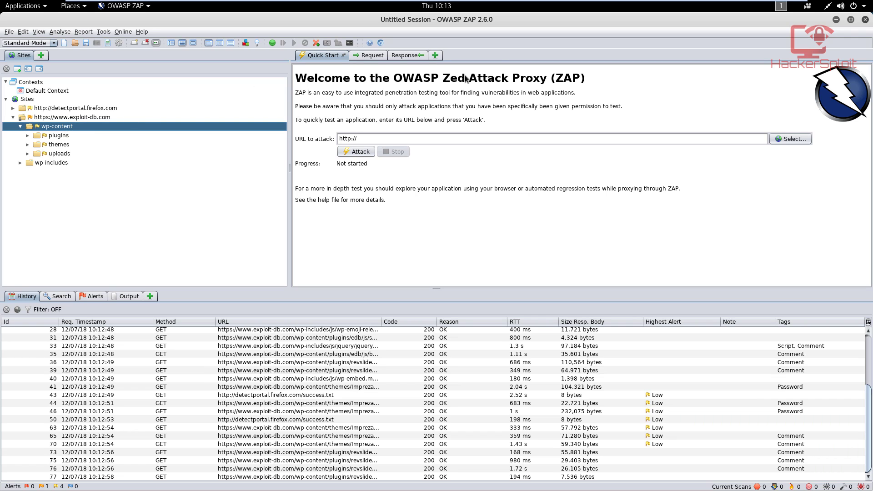
{"action": "left_click", "coordinate": [836, 20]}
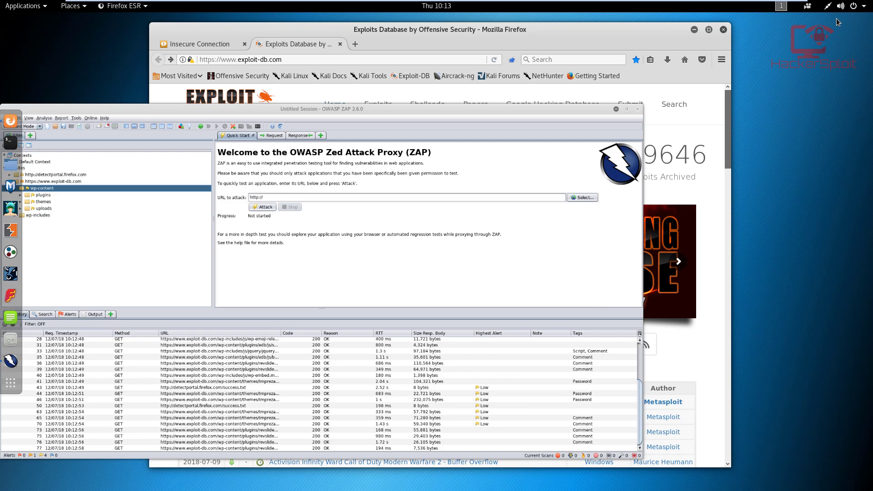
Close the kali.org tab and set FoxyProxy's mode to "Completely disable FoxyProxy".
{"action": "left_click", "coordinate": [213, 45]}
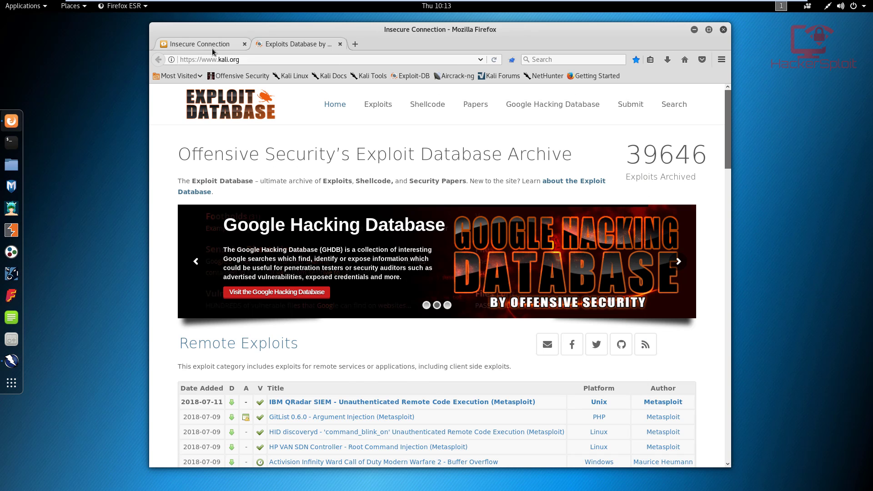
{"action": "left_click", "coordinate": [244, 44]}
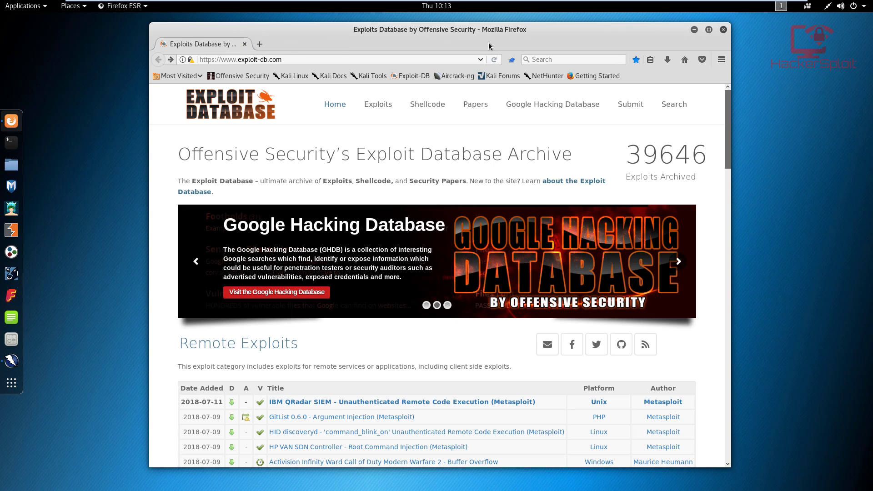
{"action": "left_click", "coordinate": [511, 60]}
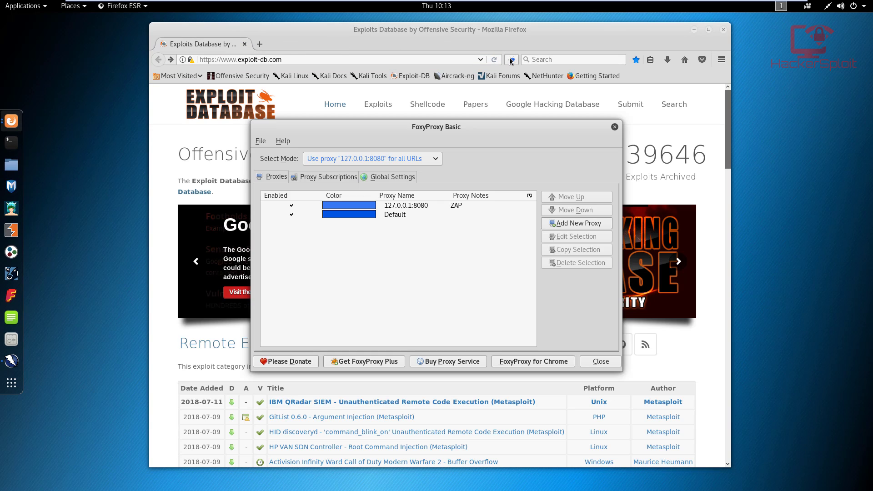
{"action": "left_click", "coordinate": [415, 138]}
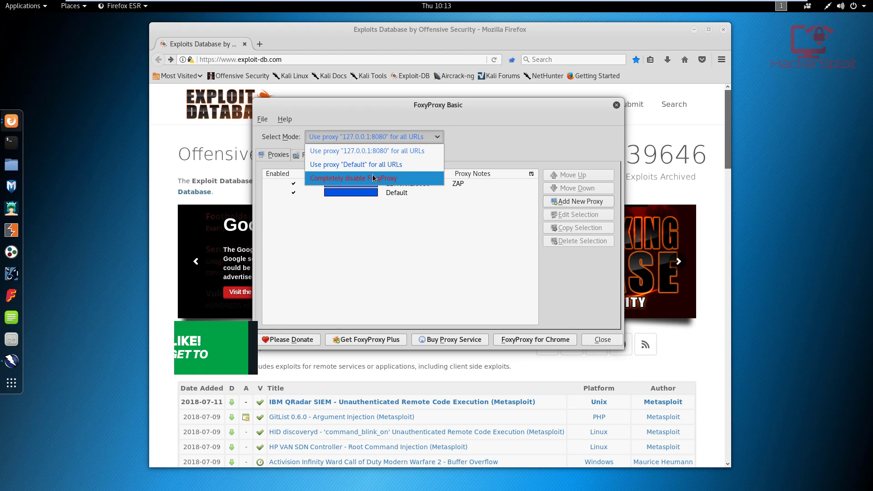
{"action": "left_click", "coordinate": [341, 179]}
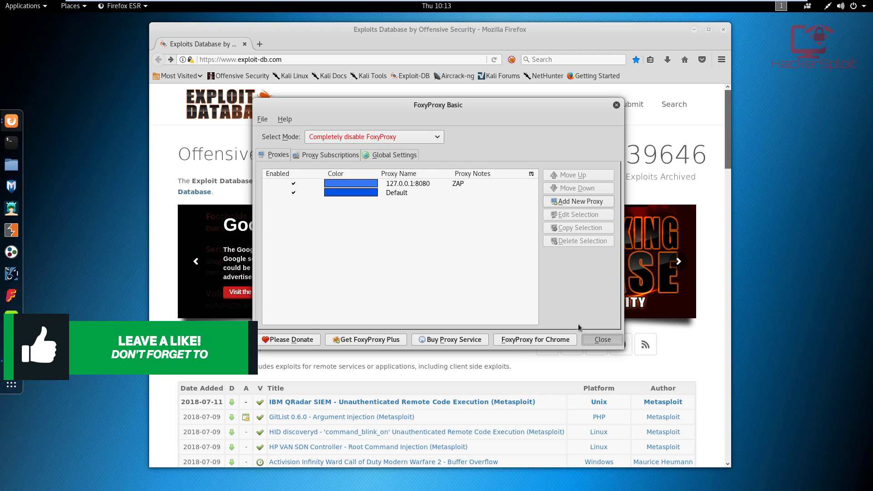
{"action": "left_click", "coordinate": [603, 340]}
Open the bookmarked Offensive Security site in a new tab and return to the Exploit Database tab.
{"action": "left_click", "coordinate": [261, 45]}
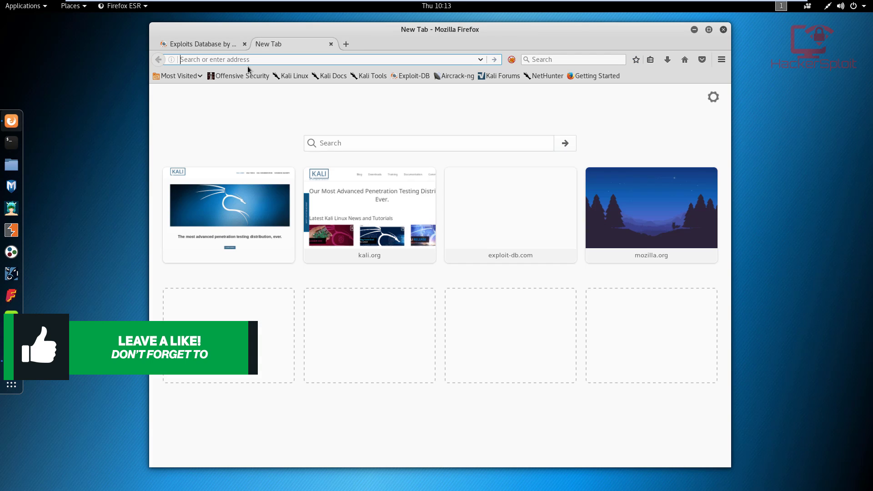
{"action": "left_click", "coordinate": [235, 76]}
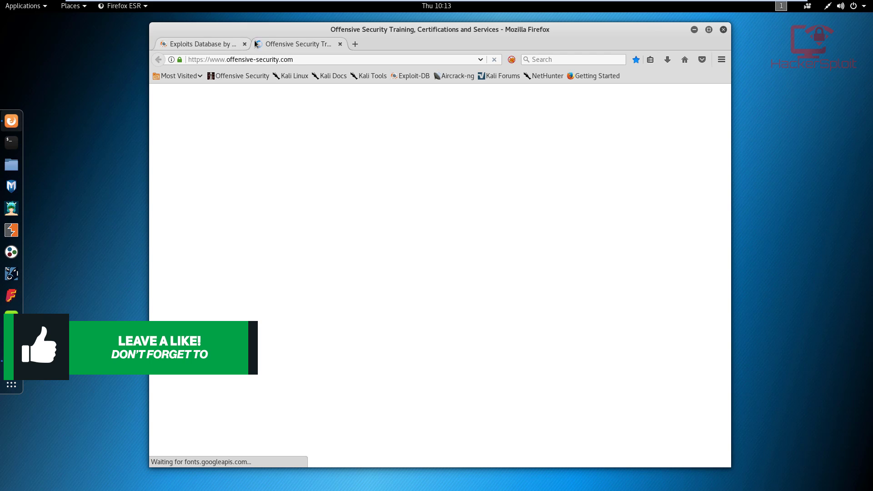
{"action": "left_click_drag", "start_coordinate": [269, 34], "coordinate": [258, 30]}
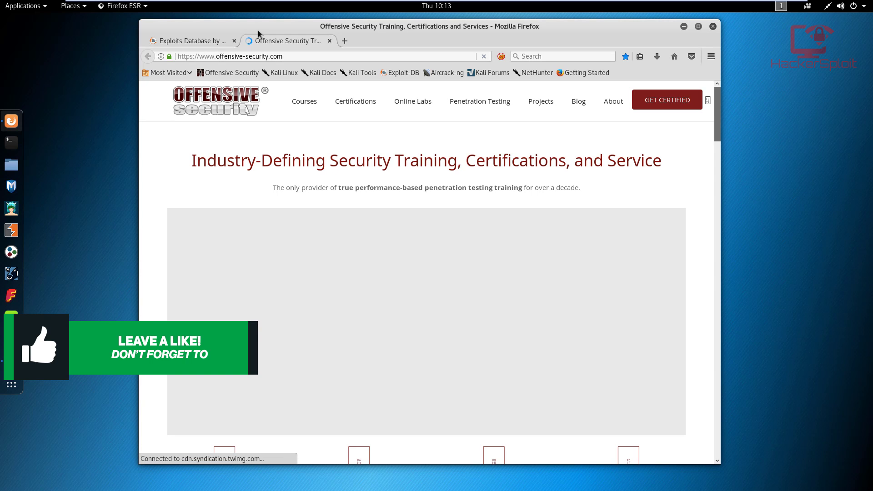
{"action": "left_click", "coordinate": [200, 41]}
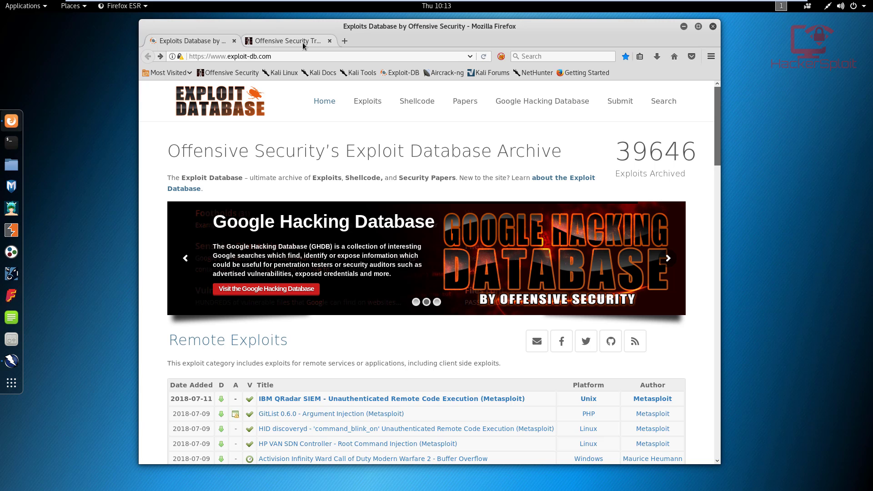
{"action": "mouse_move", "coordinate": [322, 93]}
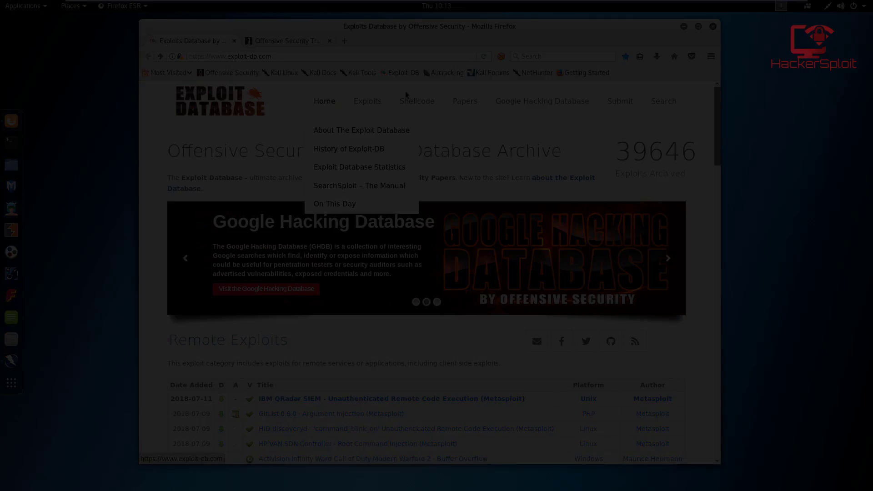